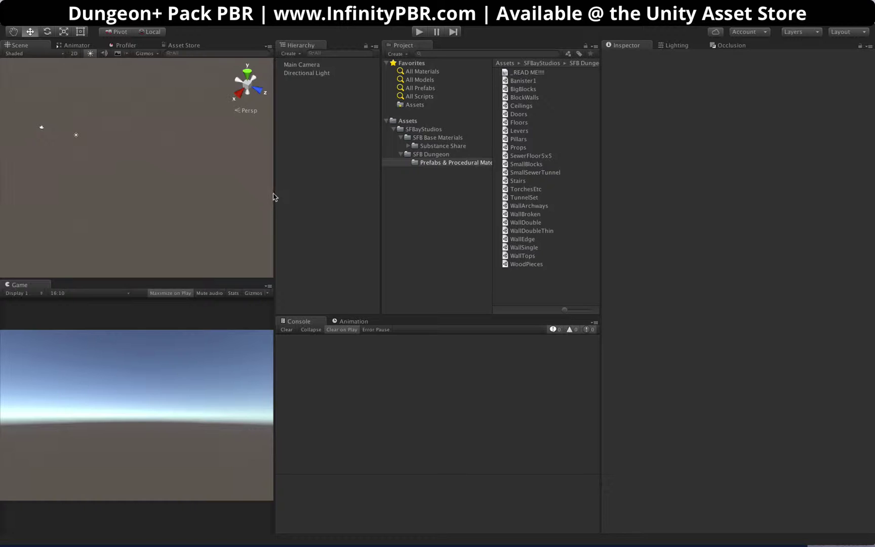
- Resize the Scene/Game panel dividers to make the Project window wider
{"action": "left_click_drag", "start_coordinate": [273, 197], "coordinate": [339, 193]}
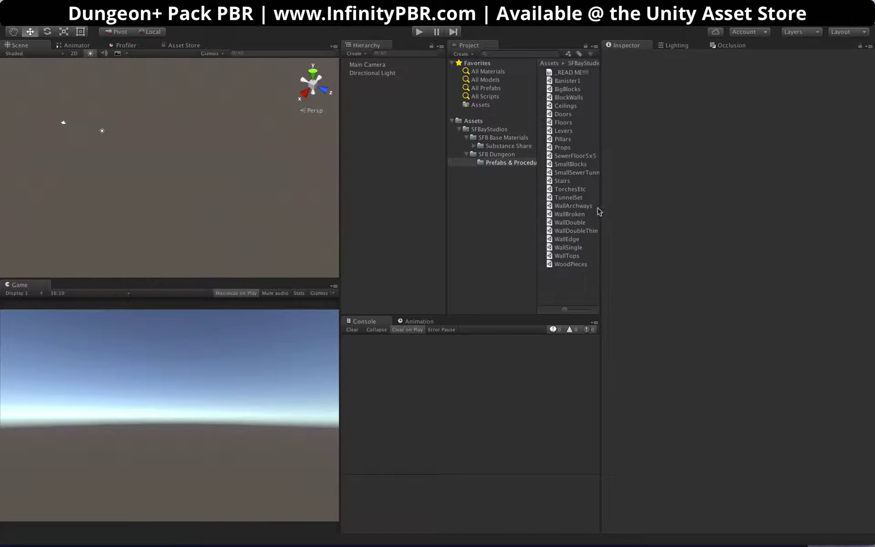
{"action": "left_click_drag", "start_coordinate": [338, 195], "coordinate": [302, 199]}
{"action": "mouse_move", "coordinate": [424, 213]}
{"action": "left_mouse_down"}
{"action": "mouse_move", "coordinate": [371, 211]}
{"action": "mouse_move", "coordinate": [410, 215]}
{"action": "left_mouse_up"}
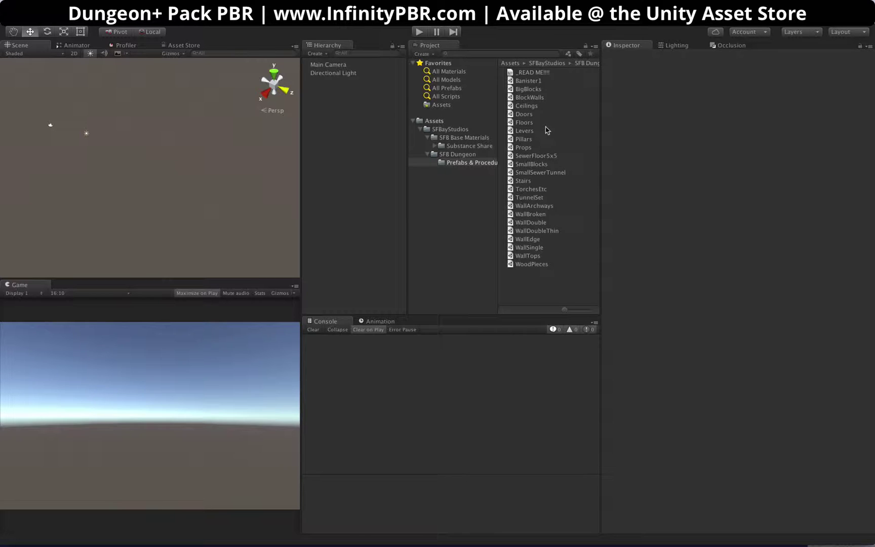
- Expand Substance Share and inspect the SFB_AgedChrome_v1 substance in the Aged Chrome folder
{"action": "left_click", "coordinate": [436, 147]}
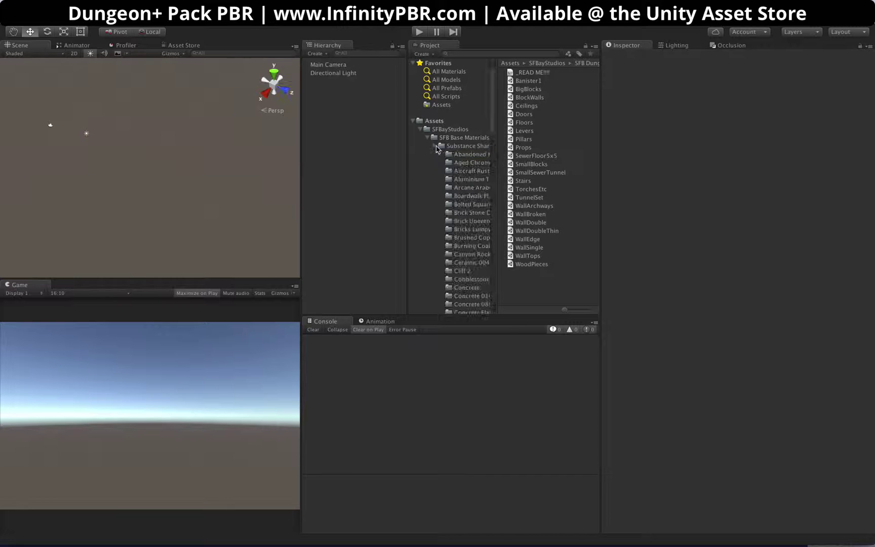
{"action": "left_click", "coordinate": [467, 162]}
{"action": "left_click", "coordinate": [532, 72]}
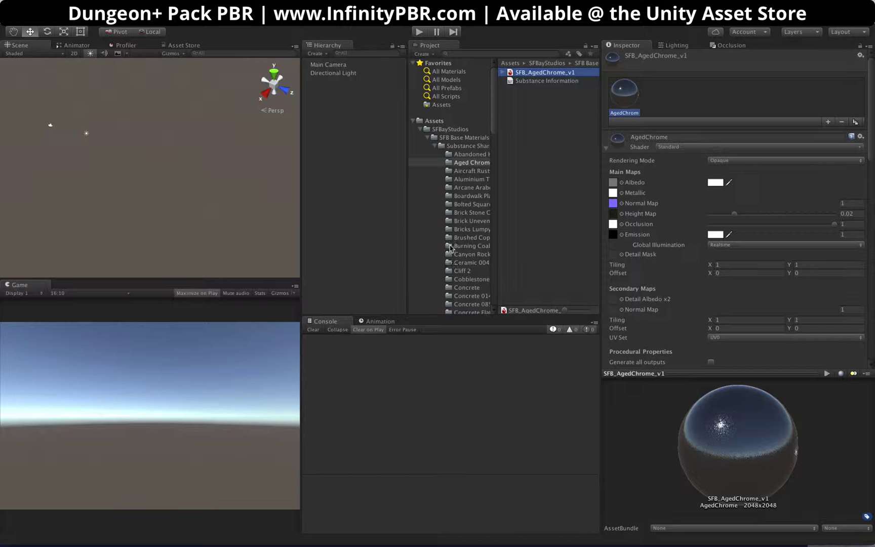
{"action": "scroll", "coordinate": [461, 175], "scroll_direction": "down", "scroll_amount": 10}
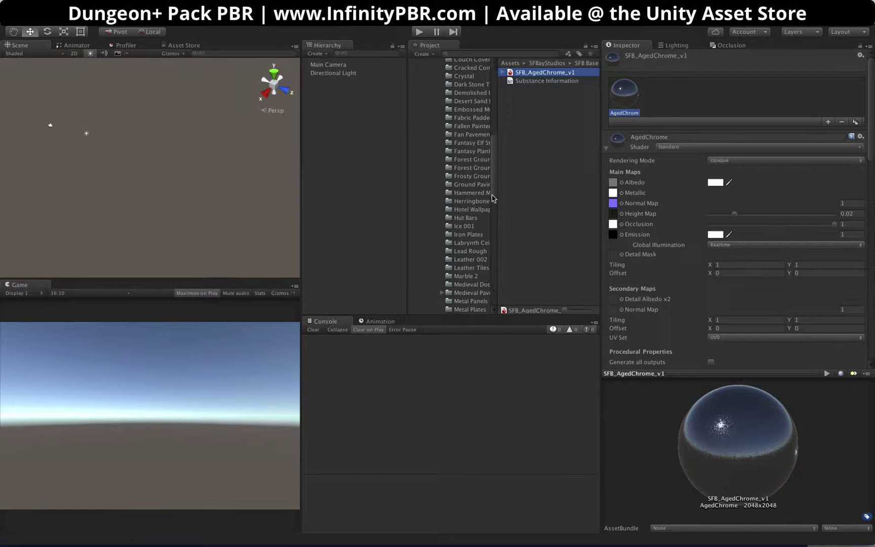
- Collapse Substance Share and list the packages in Prefabs & Procedural Materials
{"action": "left_click_drag", "start_coordinate": [496, 216], "coordinate": [516, 217]}
{"action": "scroll", "coordinate": [456, 168], "scroll_direction": "up", "scroll_amount": 10}
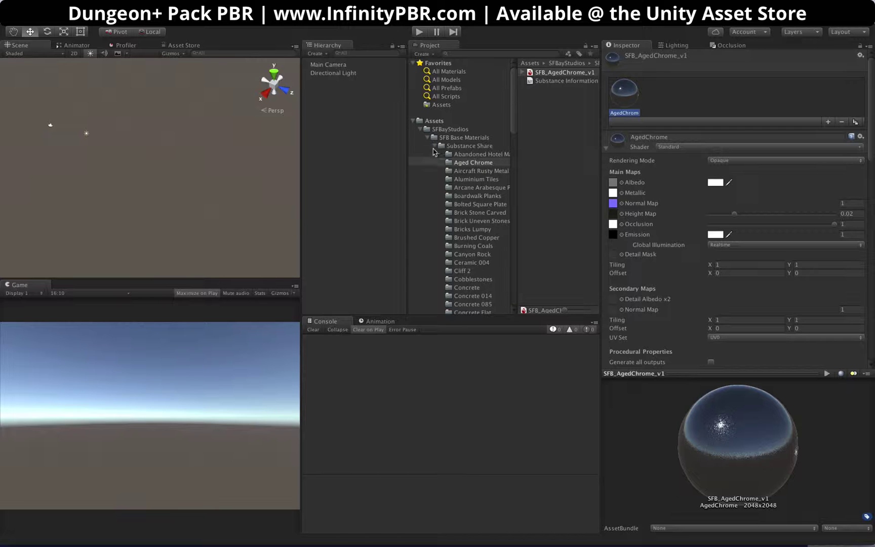
{"action": "left_click", "coordinate": [434, 146]}
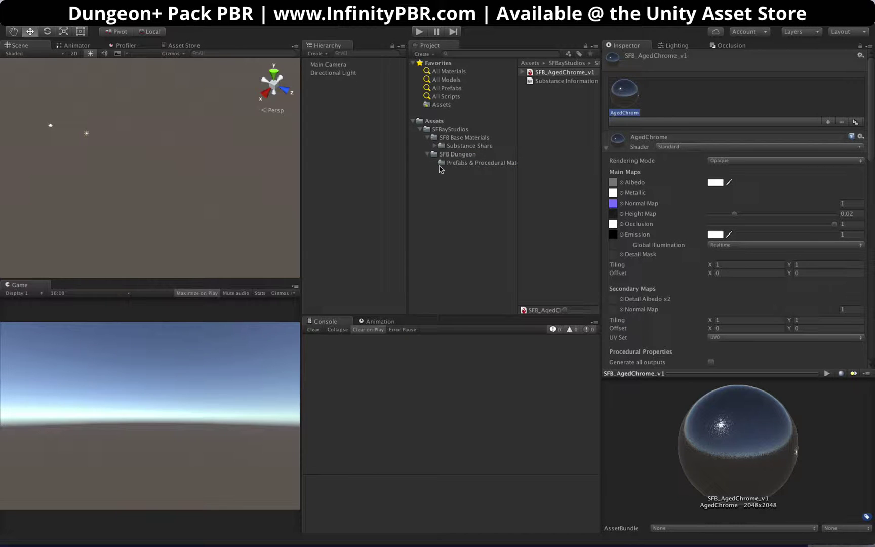
{"action": "left_click", "coordinate": [440, 163]}
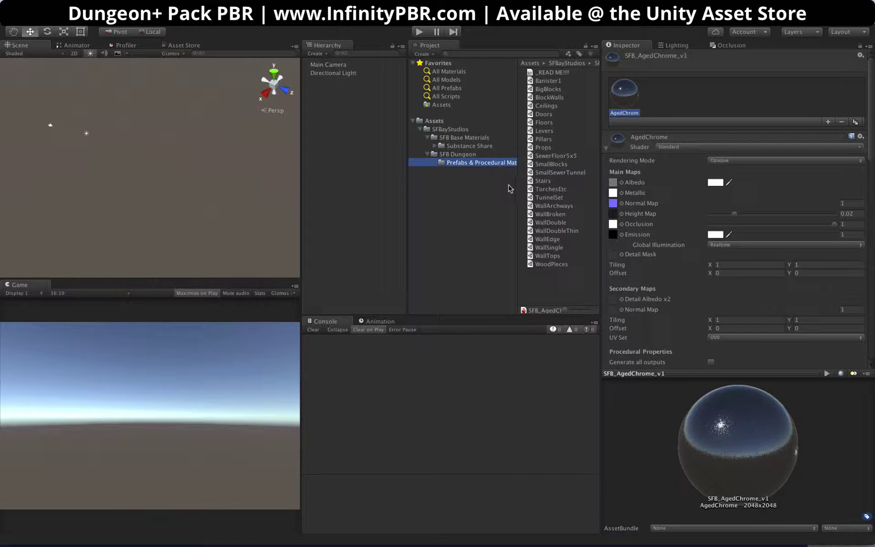
- Import the Doors unitypackage and reveal the new Doors folder in the tree
{"action": "left_click", "coordinate": [546, 81]}
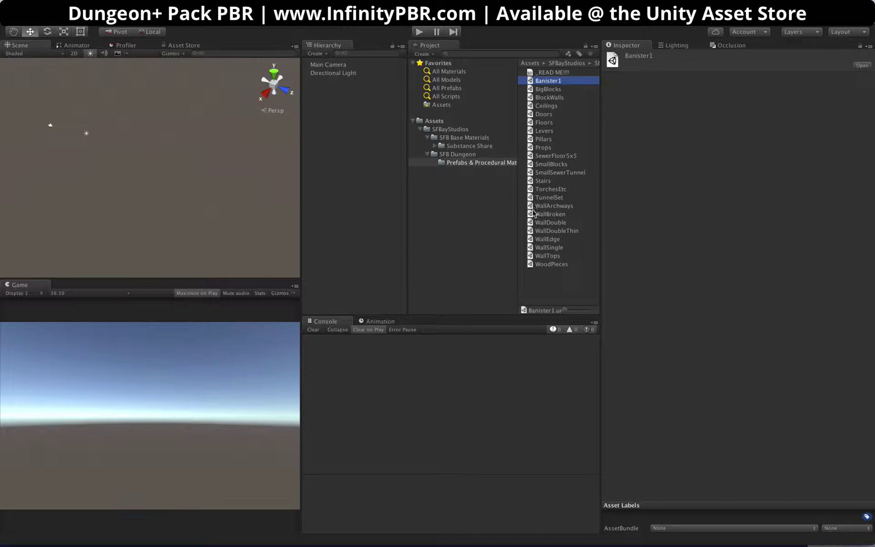
{"action": "double_click", "coordinate": [533, 115]}
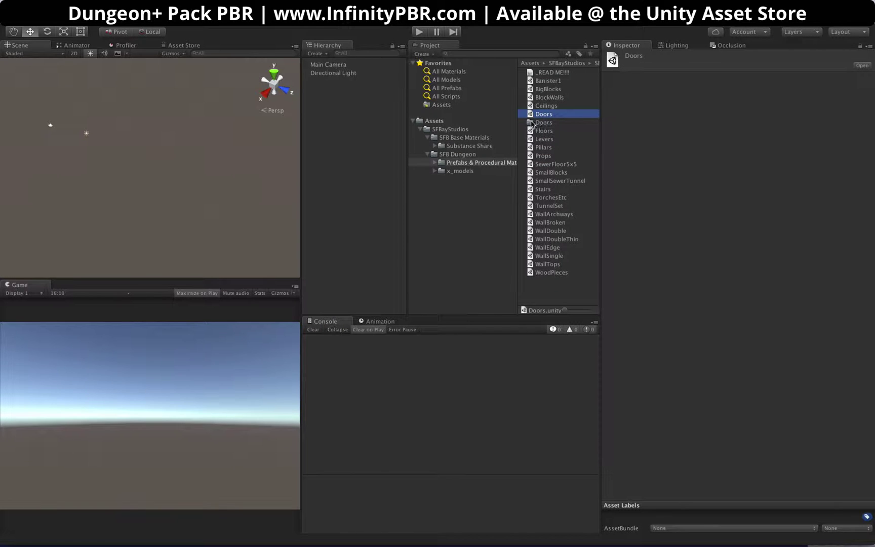
{"action": "left_click_drag", "start_coordinate": [532, 124], "coordinate": [447, 172]}
- Preview the Door_Arch_Handle prefab and list the door substances in the Doors subfolder
{"action": "left_click", "coordinate": [462, 179]}
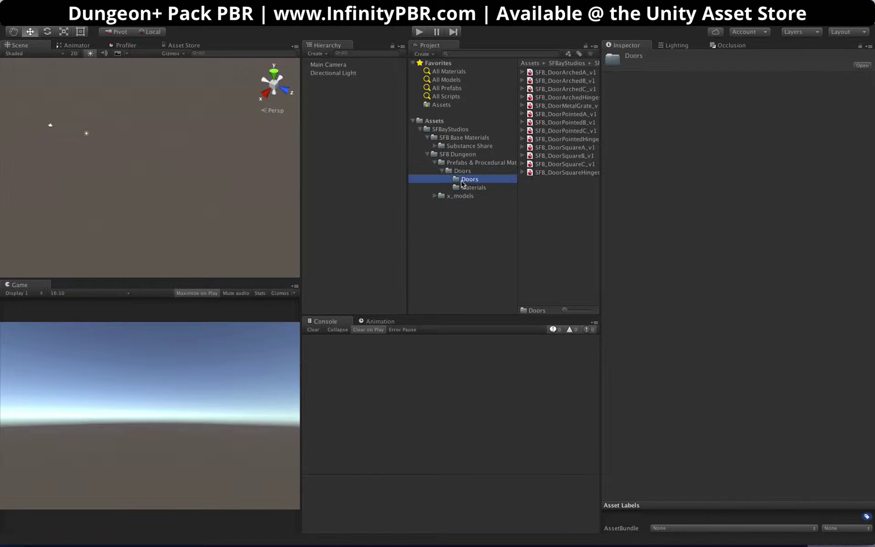
{"action": "left_click", "coordinate": [458, 171]}
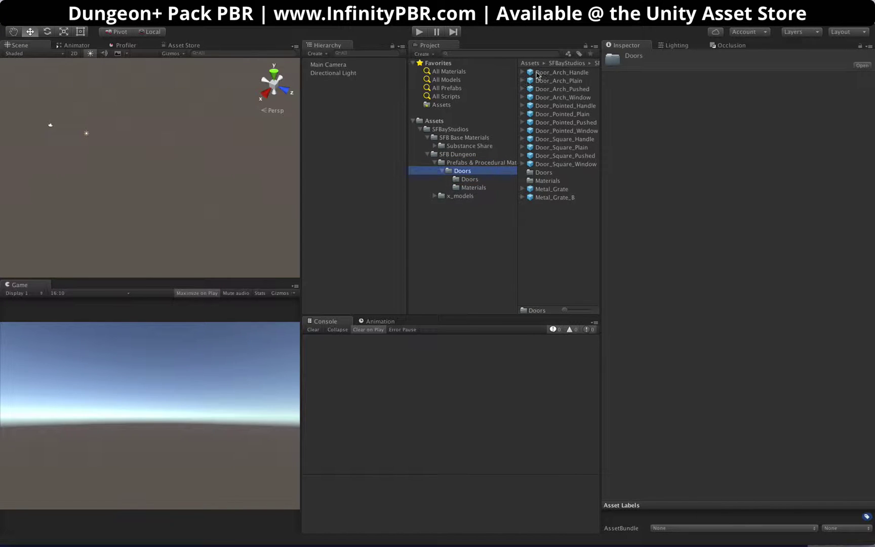
{"action": "left_click", "coordinate": [537, 73]}
{"action": "left_click_drag", "start_coordinate": [669, 381], "coordinate": [770, 446]}
{"action": "left_click", "coordinate": [456, 180]}
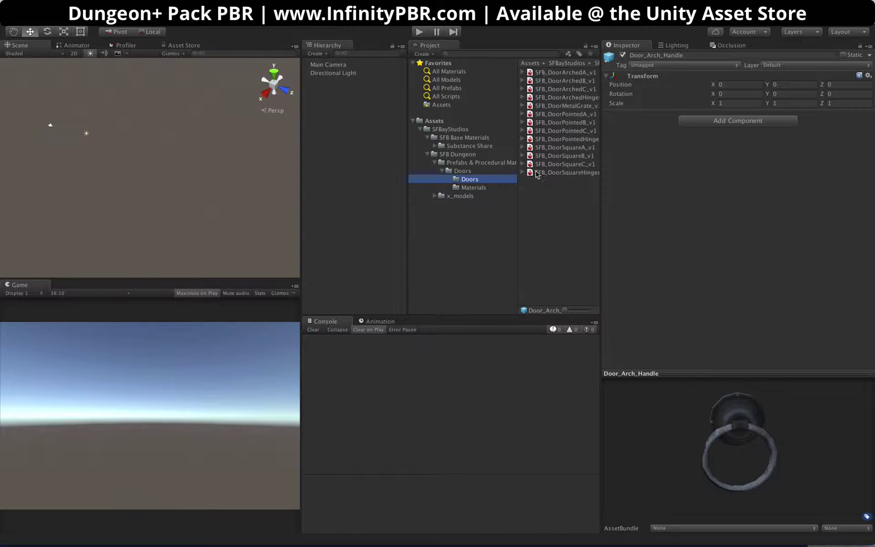
- Import the Floors and WallSingle unitypackages
{"action": "left_click", "coordinate": [464, 163]}
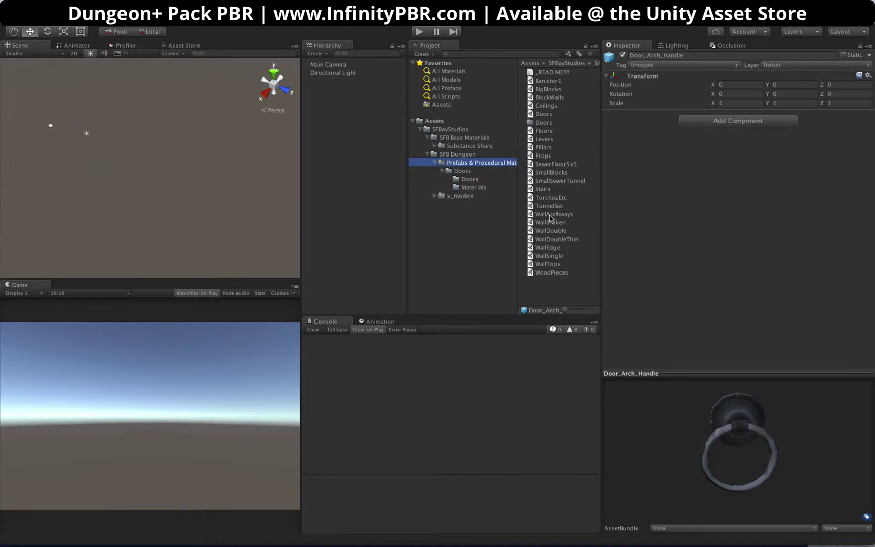
{"action": "double_click", "coordinate": [544, 131]}
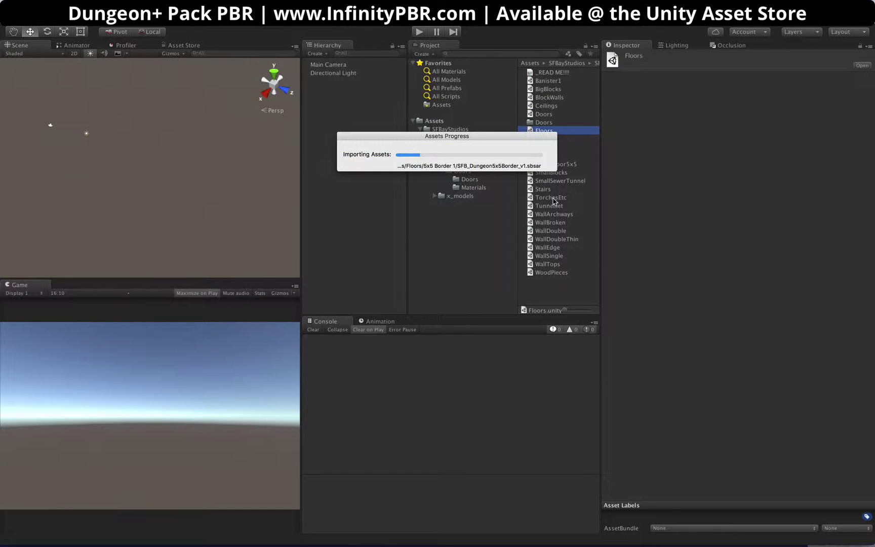
{"action": "double_click", "coordinate": [549, 264]}
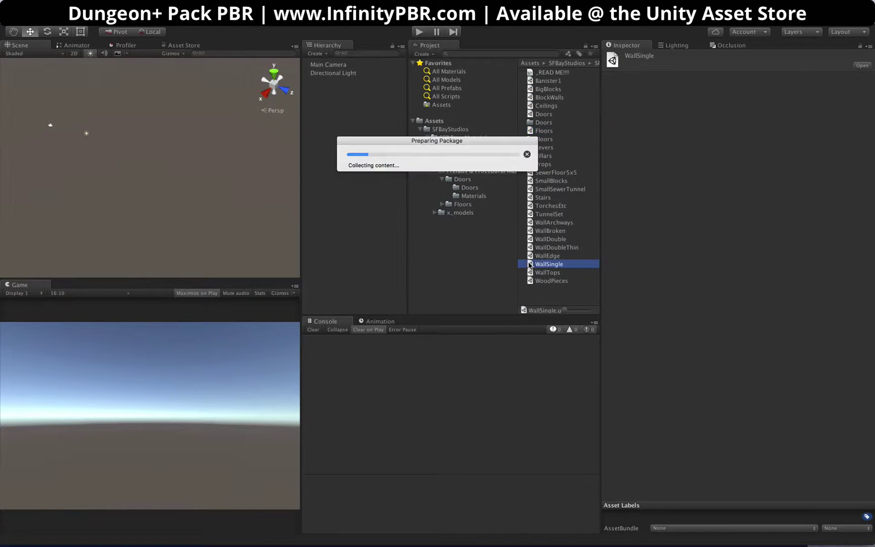
- Open the imported Floors folder and select the Floor_5x5 prefab
{"action": "left_click", "coordinate": [543, 141]}
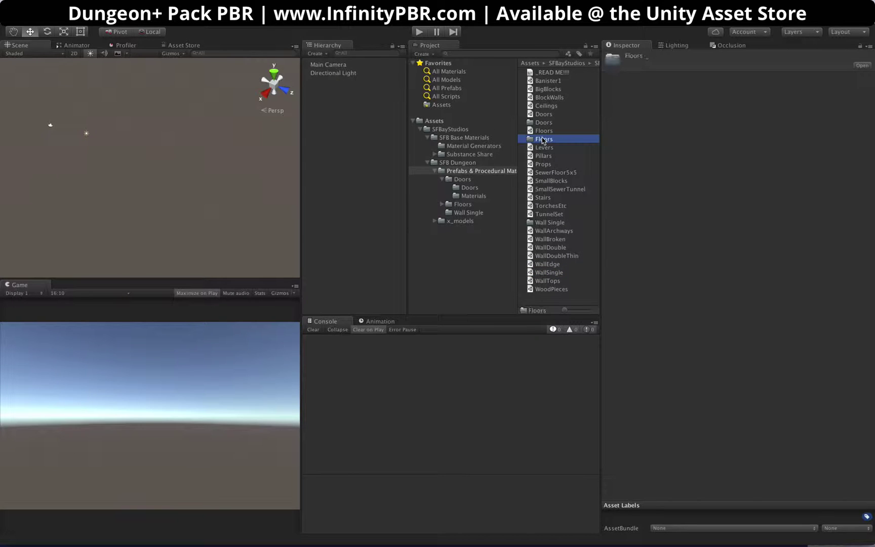
{"action": "left_click", "coordinate": [460, 204]}
{"action": "left_click", "coordinate": [442, 204]}
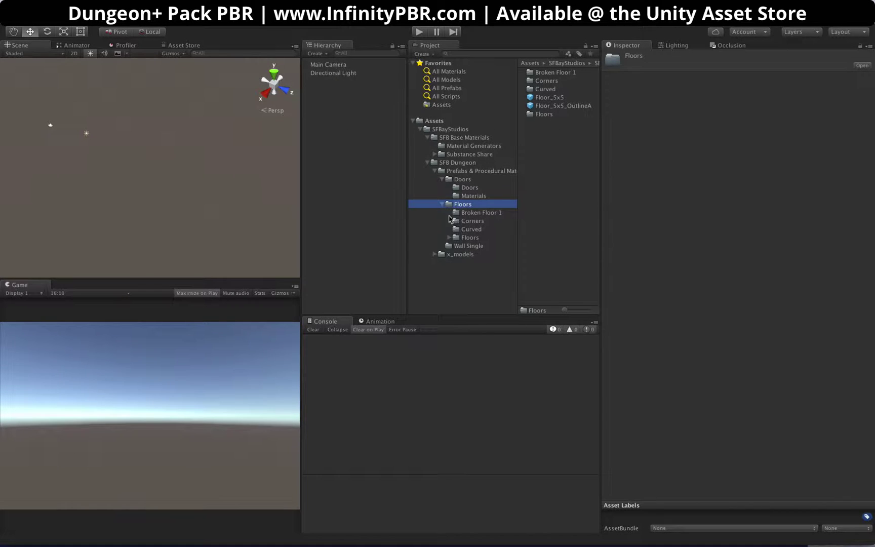
{"action": "left_click", "coordinate": [553, 98]}
- Place a Floor_5x5 in the scene and frame it in the view
{"action": "left_click_drag", "start_coordinate": [553, 98], "coordinate": [116, 151]}
{"action": "key", "text": "f"}
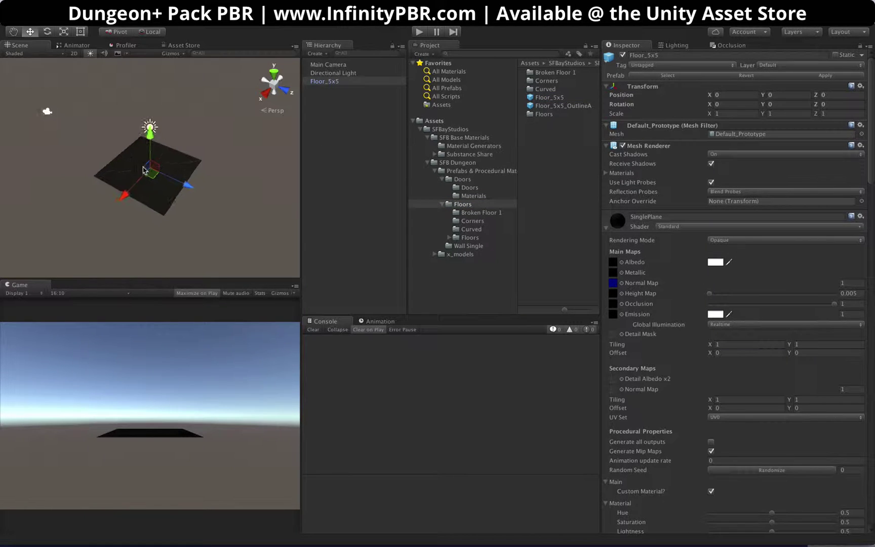
{"action": "left_click_drag", "start_coordinate": [123, 223], "coordinate": [304, 207], "text": "alt"}
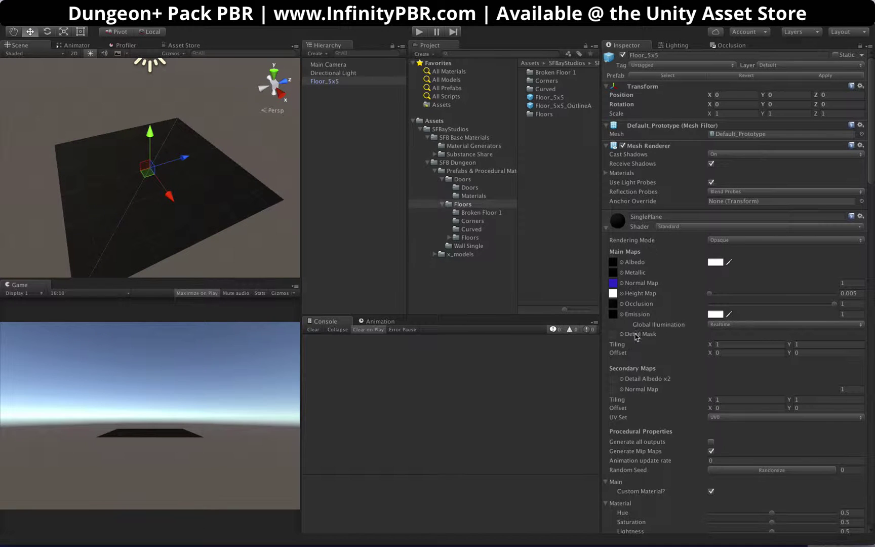
- Turn off Custom Material? on the floor's SinglePlane material so it renders white
{"action": "double_click", "coordinate": [618, 220]}
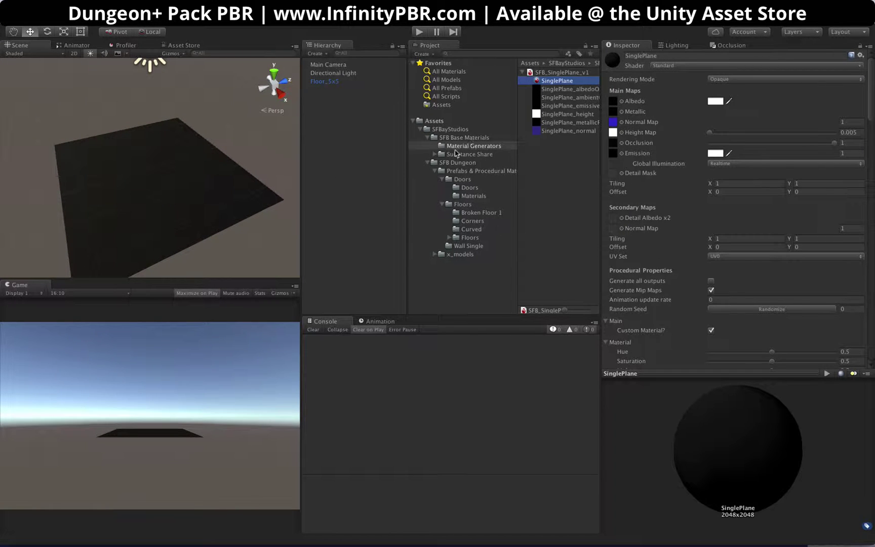
{"action": "left_click", "coordinate": [427, 163]}
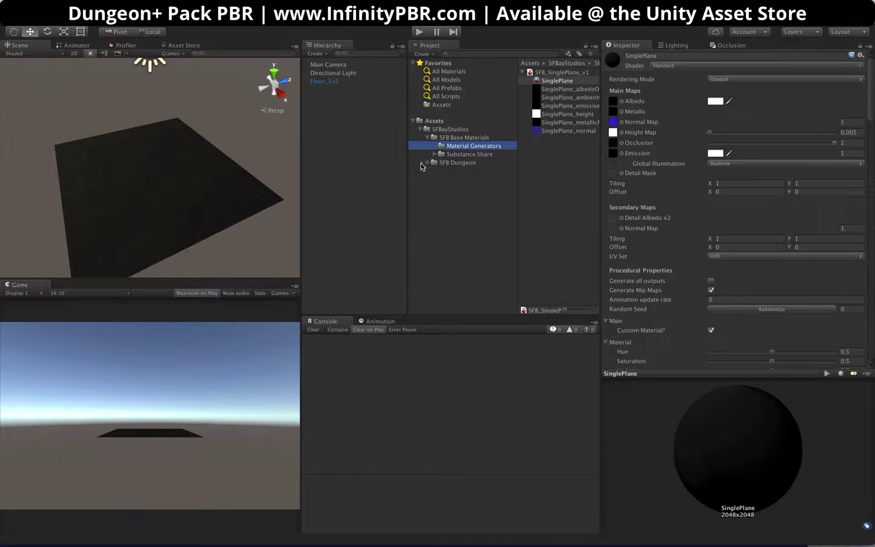
{"action": "left_click", "coordinate": [427, 163]}
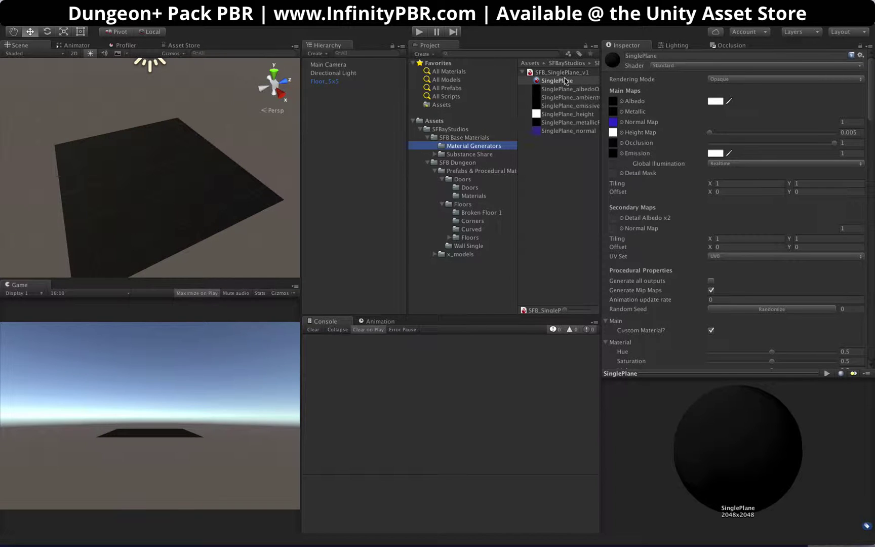
{"action": "scroll", "coordinate": [656, 271], "scroll_direction": "down", "scroll_amount": 8}
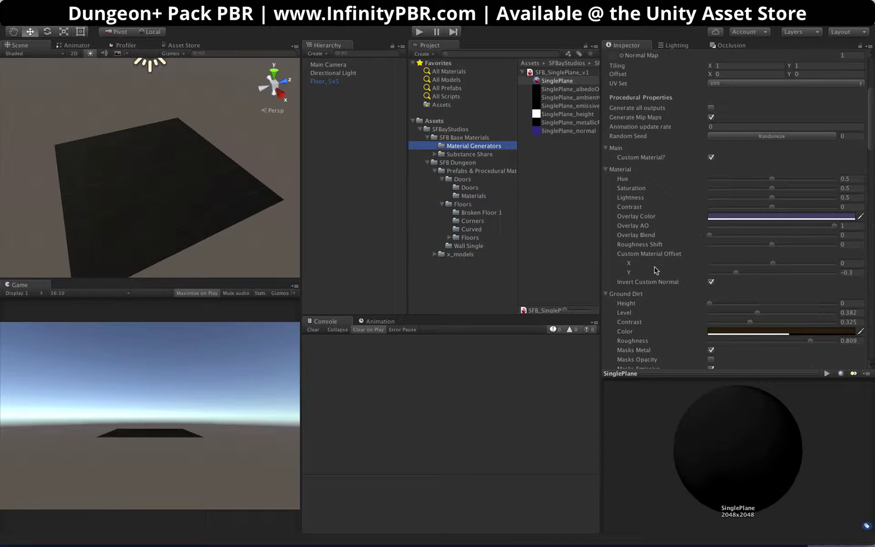
{"action": "left_click", "coordinate": [711, 157]}
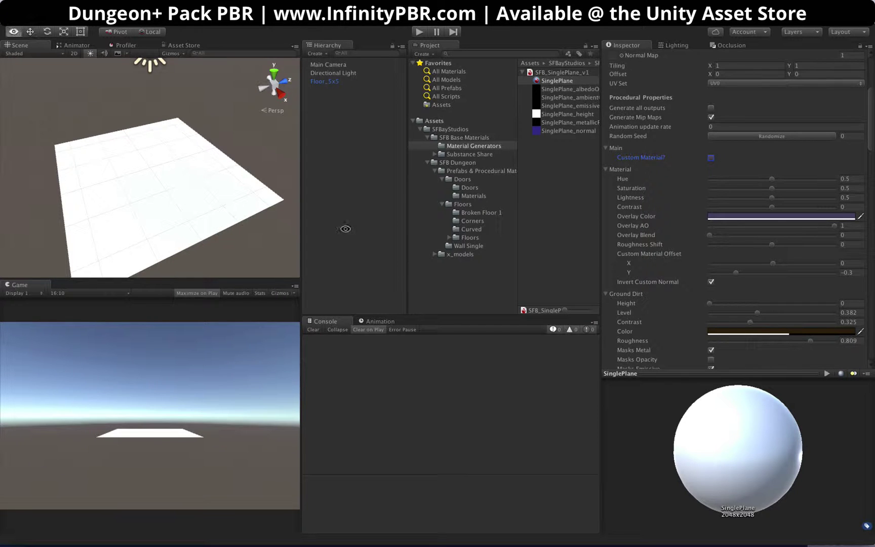
- Expand the Substance Share folder to list its material folders
{"action": "left_click_drag", "start_coordinate": [132, 171], "coordinate": [78, 225], "text": "alt"}
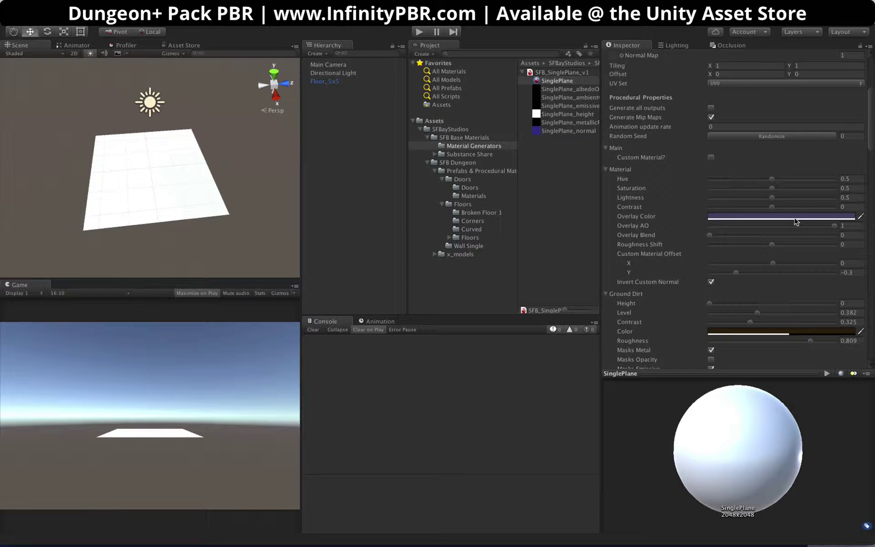
{"action": "scroll", "coordinate": [800, 222], "scroll_direction": "down", "scroll_amount": 15}
{"action": "scroll", "coordinate": [799, 222], "scroll_direction": "down", "scroll_amount": 5}
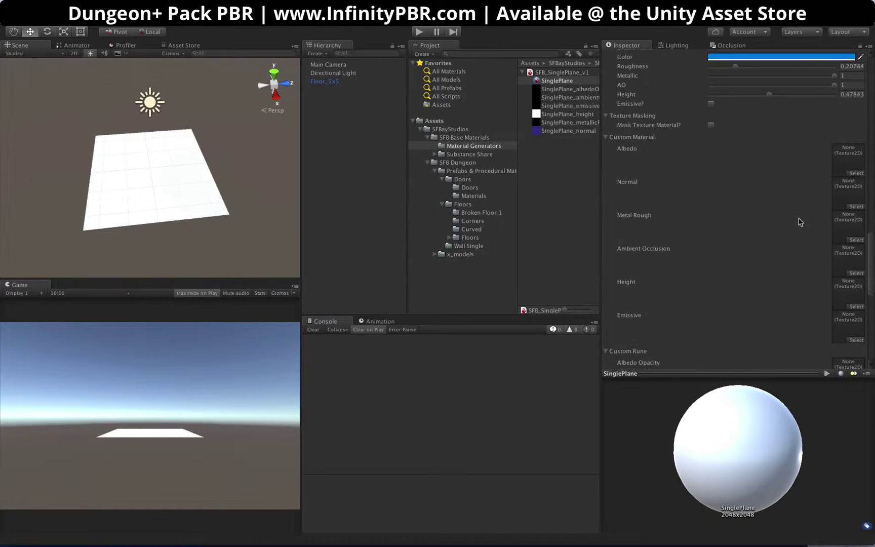
{"action": "scroll", "coordinate": [841, 279], "scroll_direction": "down", "scroll_amount": 5}
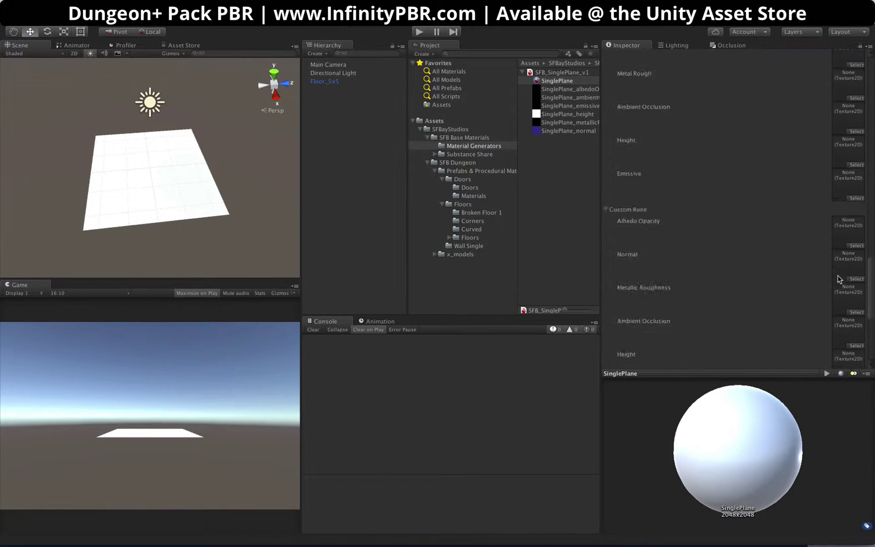
{"action": "scroll", "coordinate": [839, 278], "scroll_direction": "up", "scroll_amount": 6}
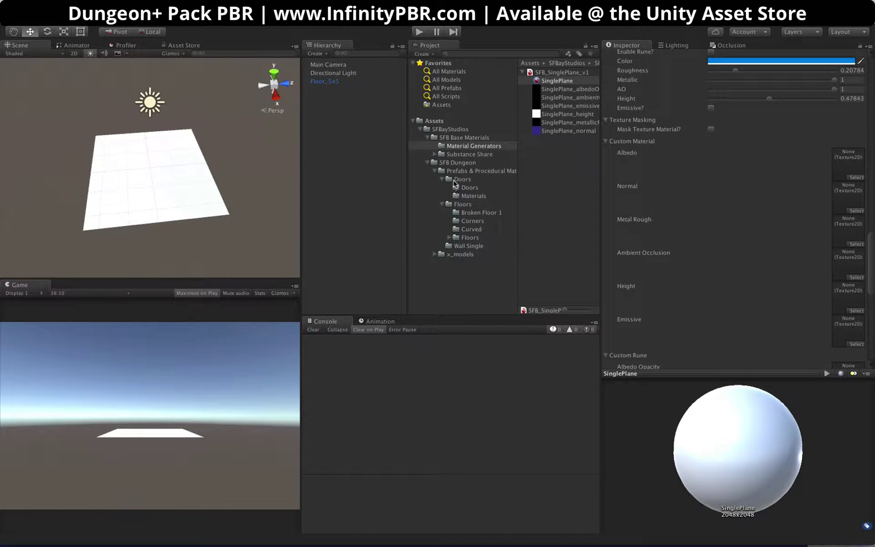
{"action": "left_click", "coordinate": [449, 155]}
{"action": "left_click", "coordinate": [434, 154]}
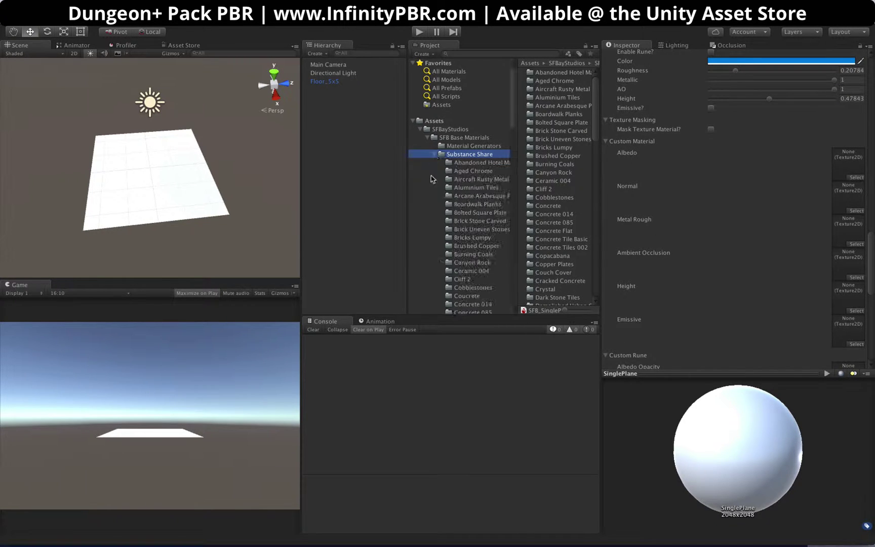
{"action": "left_click", "coordinate": [446, 147]}
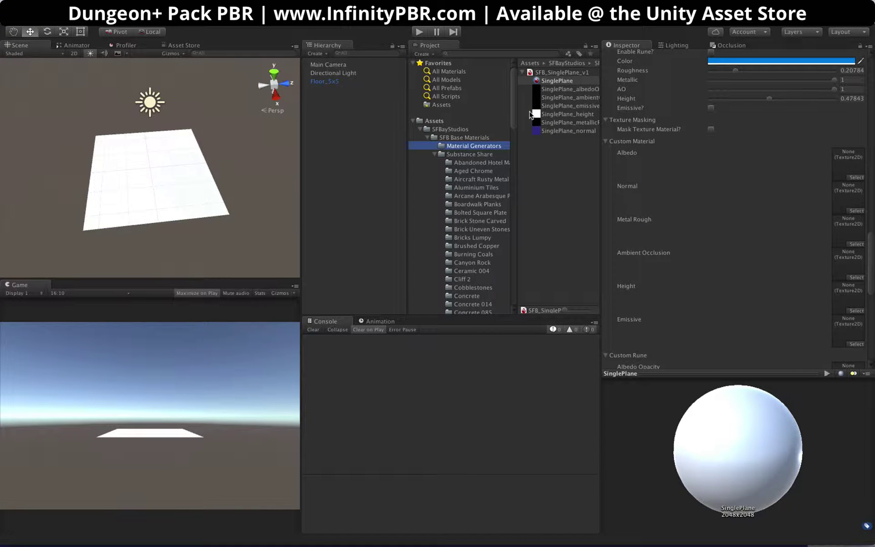
{"action": "left_click", "coordinate": [458, 155]}
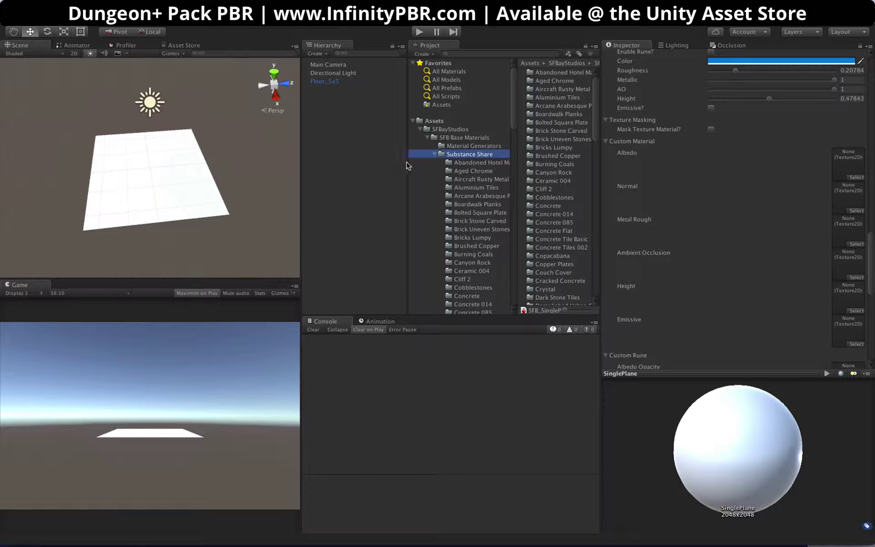
- Select SFB_BoltedSquarePlate_v1 in the Bolted Square Plate folder to preview it
{"action": "mouse_move", "coordinate": [518, 196]}
{"action": "left_mouse_down"}
{"action": "mouse_move", "coordinate": [528, 197]}
{"action": "mouse_move", "coordinate": [522, 196]}
{"action": "left_mouse_up"}
{"action": "scroll", "coordinate": [470, 186], "scroll_direction": "down", "scroll_amount": 5}
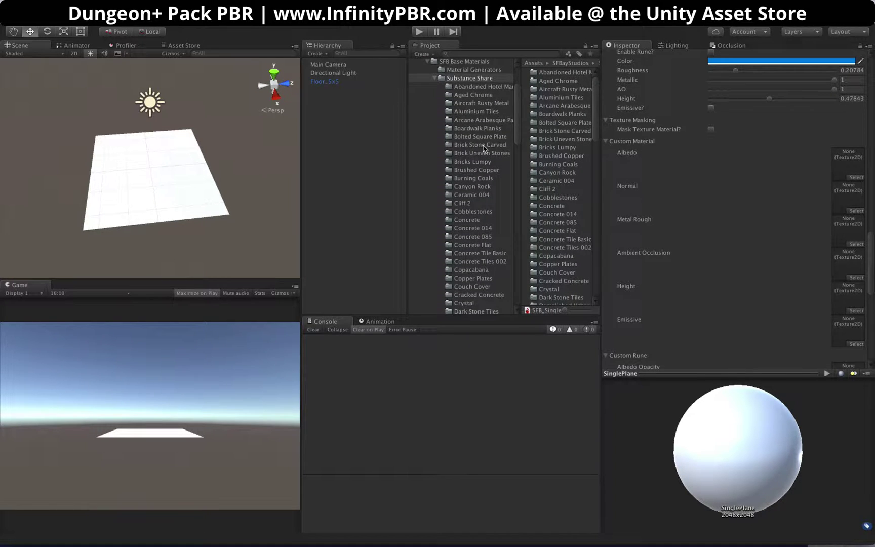
{"action": "scroll", "coordinate": [477, 154], "scroll_direction": "down", "scroll_amount": 3}
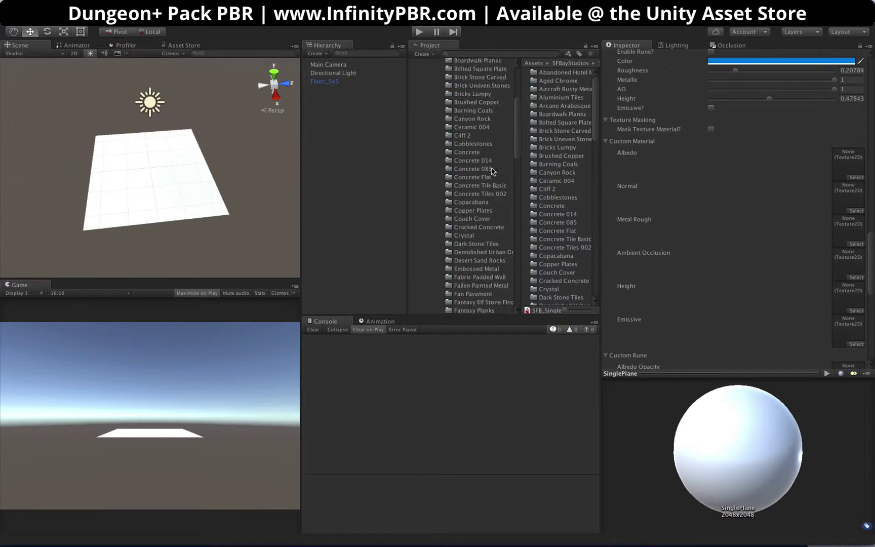
{"action": "left_click", "coordinate": [480, 98]}
{"action": "left_click", "coordinate": [533, 74]}
- Apply the BoltedSquarePlate material to Floor_5x5
{"action": "left_click_drag", "start_coordinate": [686, 373], "coordinate": [689, 335]}
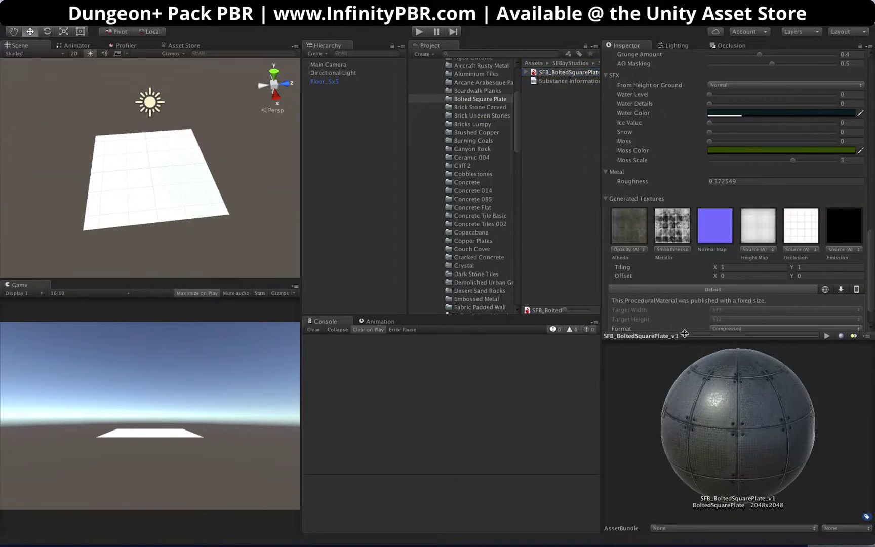
{"action": "left_click_drag", "start_coordinate": [746, 460], "coordinate": [742, 448]}
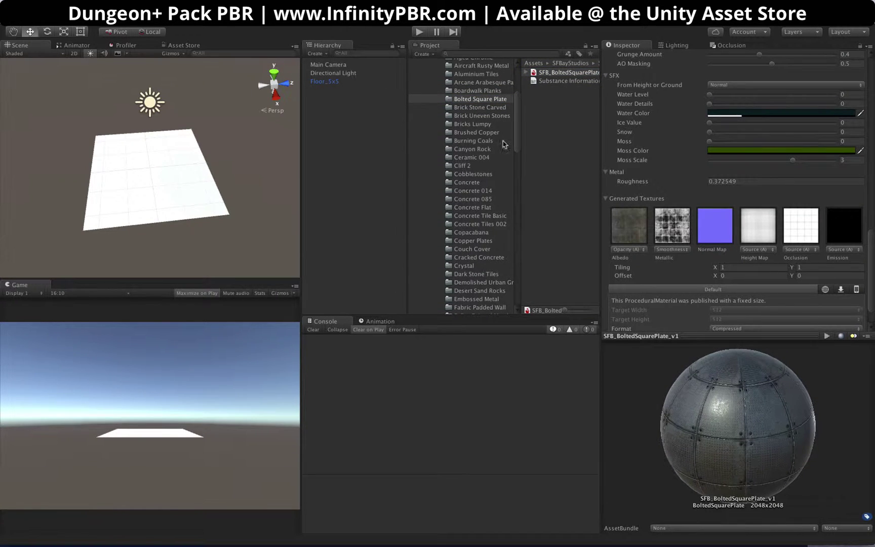
{"action": "left_click", "coordinate": [526, 72]}
{"action": "left_click_drag", "start_coordinate": [542, 81], "coordinate": [170, 166]}
- Add a Point Light to the scene from the Hierarchy Create > Light menu
{"action": "scroll", "coordinate": [130, 196], "scroll_direction": "up", "scroll_amount": 3}
{"action": "scroll", "coordinate": [137, 212], "scroll_direction": "up", "scroll_amount": 3}
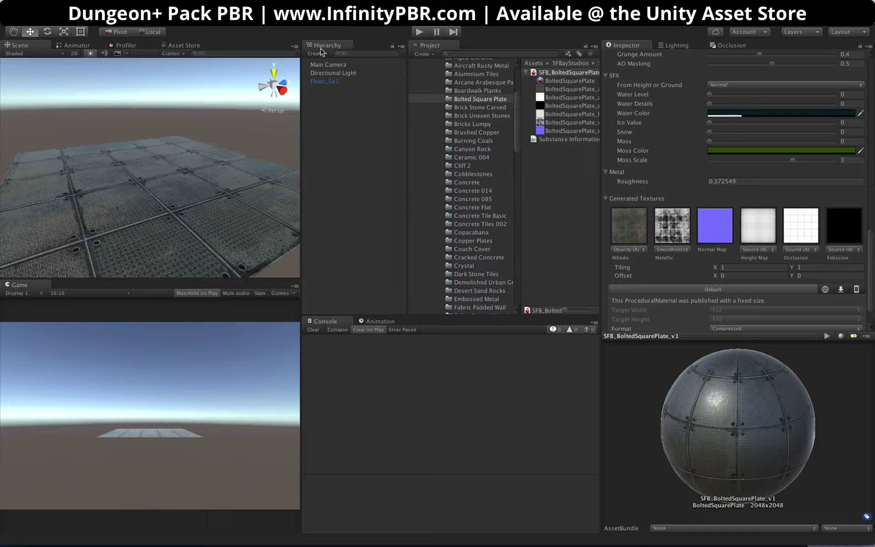
{"action": "left_click", "coordinate": [318, 53]}
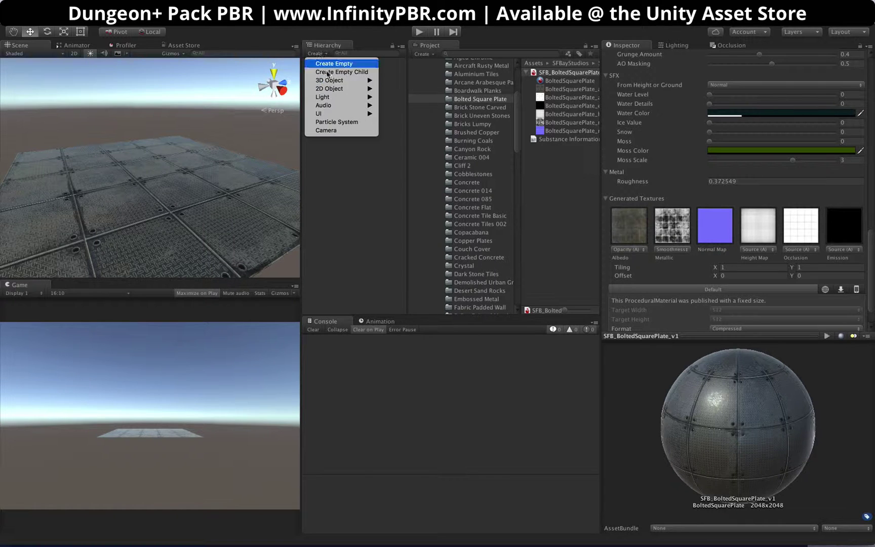
{"action": "mouse_move", "coordinate": [334, 110]}
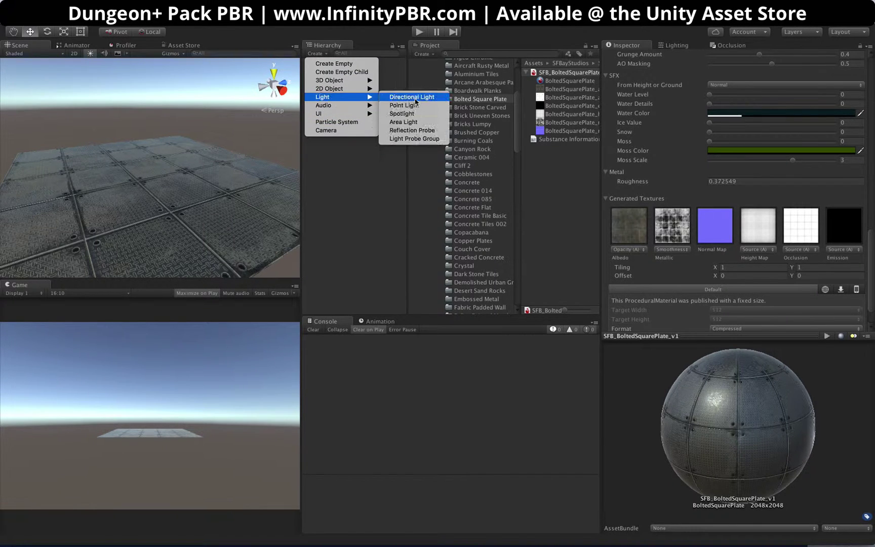
{"action": "left_click", "coordinate": [400, 105]}
- Raise the point light above the floor and shift it across
{"action": "left_click_drag", "start_coordinate": [144, 128], "coordinate": [150, 94]}
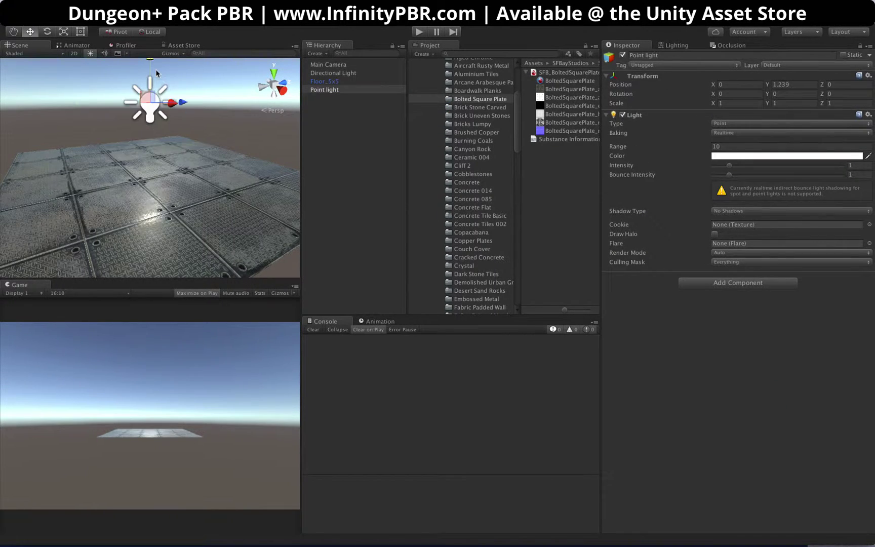
{"action": "scroll", "coordinate": [167, 94], "scroll_direction": "down", "scroll_amount": 3}
{"action": "mouse_move", "coordinate": [186, 133]}
{"action": "left_mouse_down"}
{"action": "mouse_move", "coordinate": [211, 133]}
{"action": "mouse_move", "coordinate": [199, 127]}
{"action": "left_mouse_up"}
- Disable the Directional Light, set Ambient Intensity to 0 and Skybox to None
{"action": "left_click", "coordinate": [345, 73]}
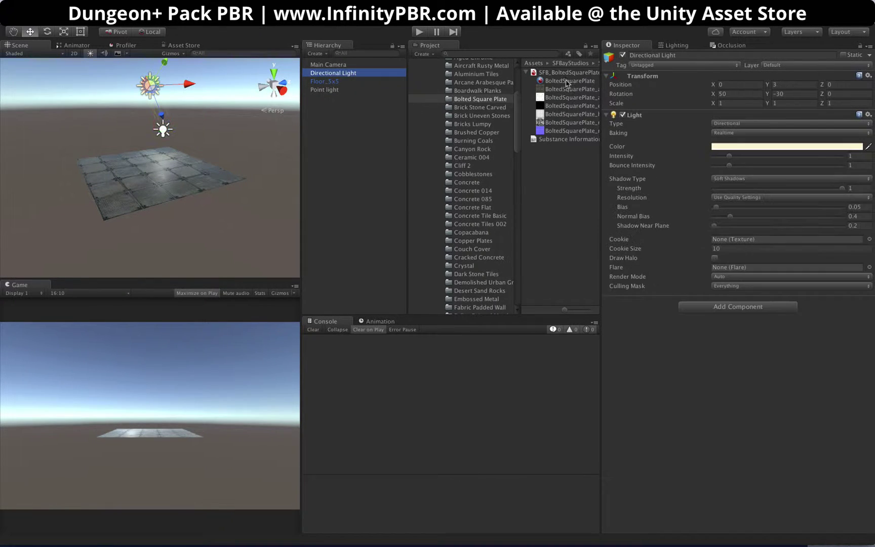
{"action": "left_click", "coordinate": [623, 56]}
{"action": "left_click", "coordinate": [674, 45]}
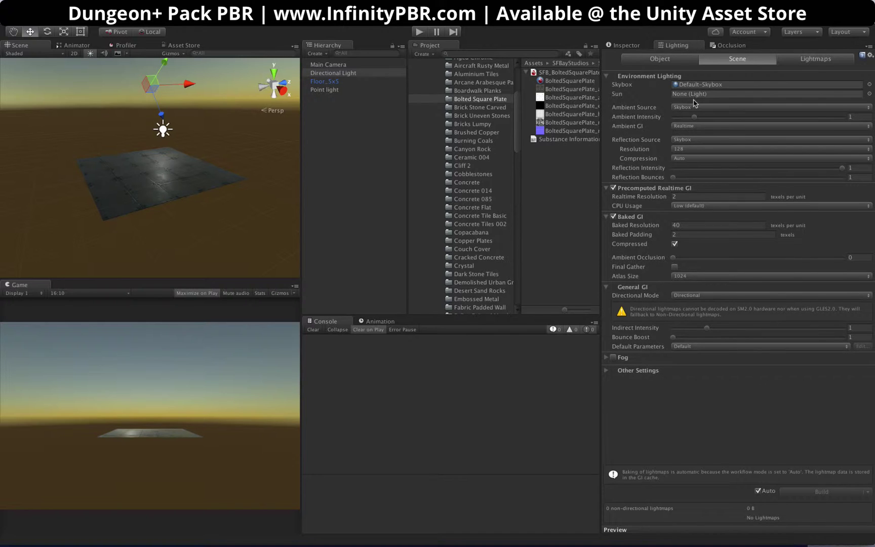
{"action": "left_click_drag", "start_coordinate": [692, 119], "coordinate": [648, 117]}
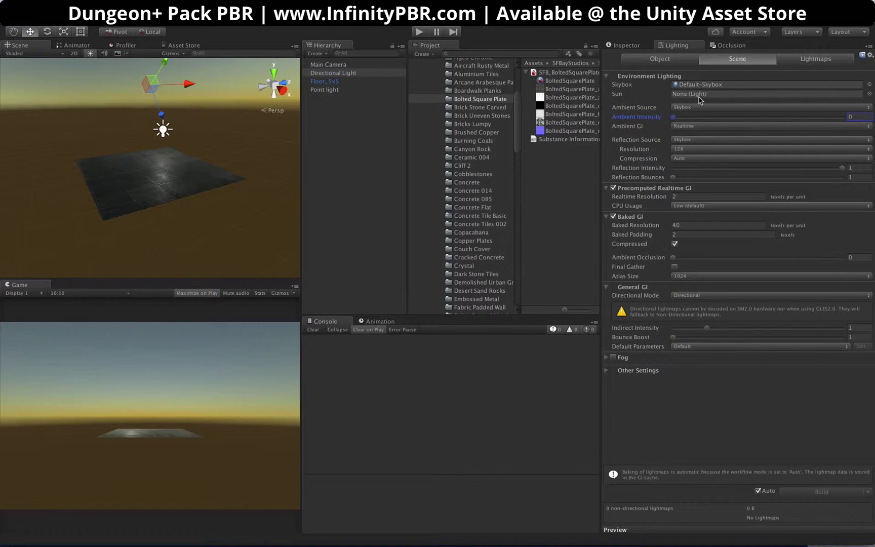
{"action": "left_click", "coordinate": [868, 85]}
{"action": "scroll", "coordinate": [152, 147], "scroll_direction": "up", "scroll_amount": 15}
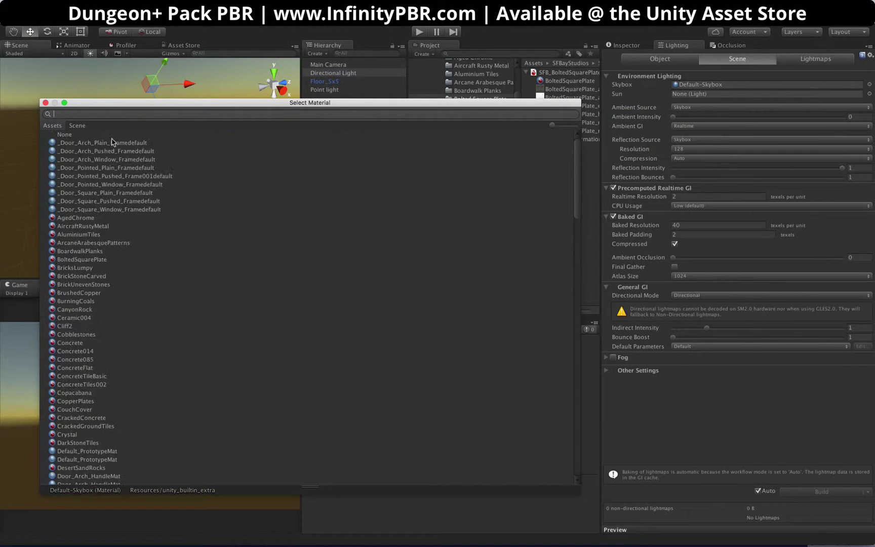
{"action": "left_click", "coordinate": [62, 135]}
{"action": "left_click", "coordinate": [45, 103]}
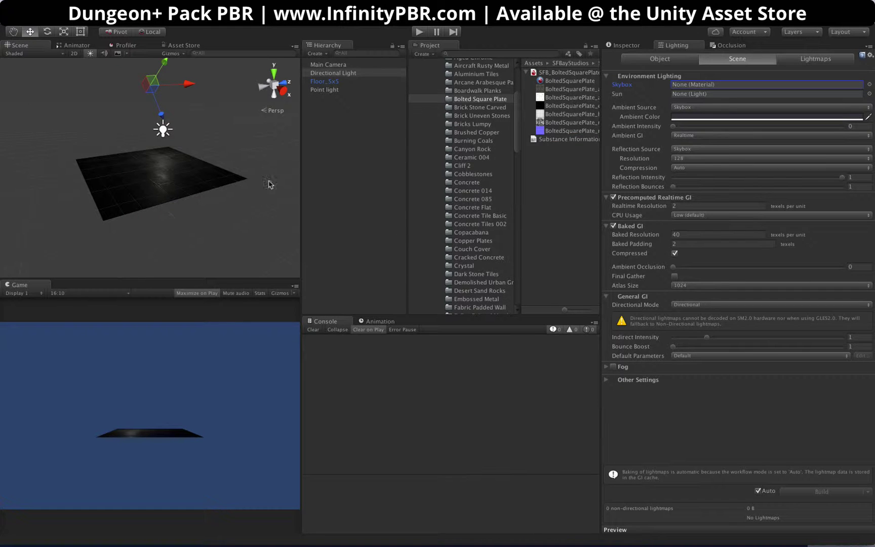
- Set the Main Camera background colour to black
{"action": "left_click", "coordinate": [331, 65]}
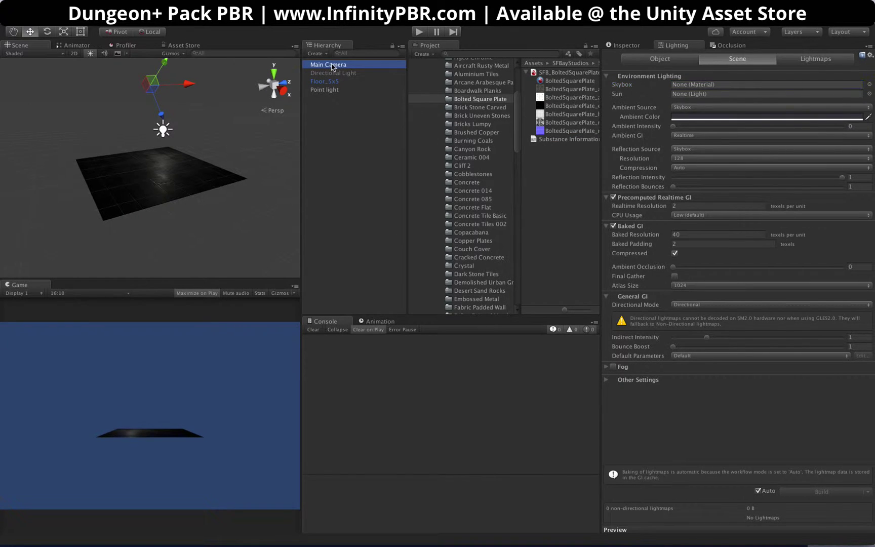
{"action": "left_click", "coordinate": [632, 45]}
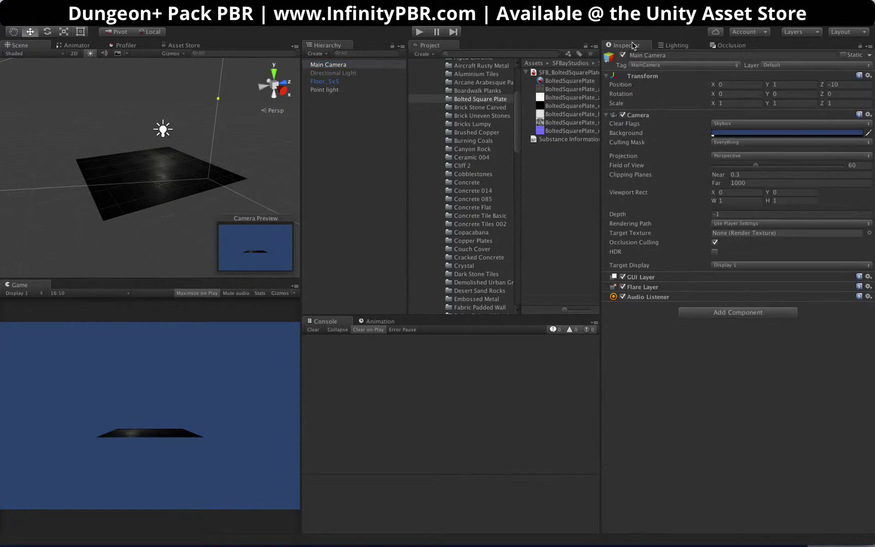
{"action": "left_click", "coordinate": [745, 130]}
{"action": "left_click", "coordinate": [481, 201]}
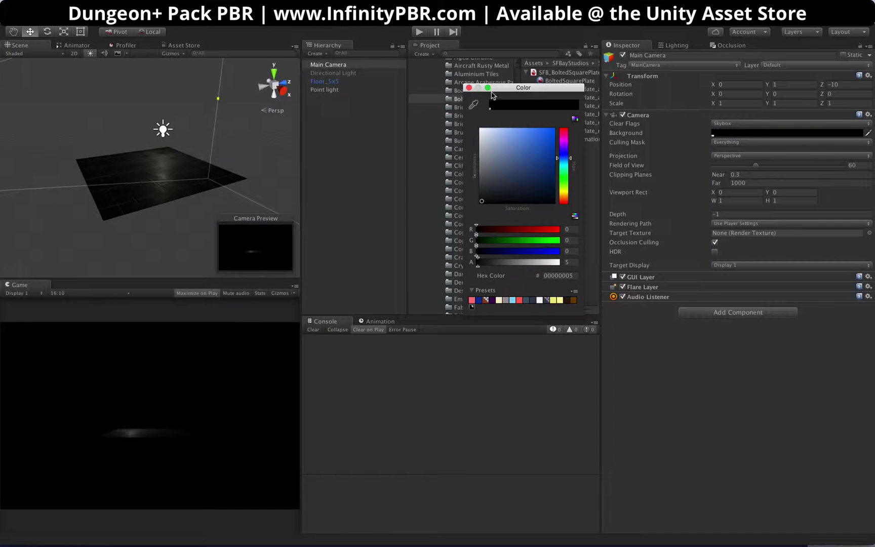
{"action": "left_click", "coordinate": [468, 88]}
- Add a second point light and view the lit floor up close
{"action": "scroll", "coordinate": [152, 174], "scroll_direction": "up", "scroll_amount": 5}
{"action": "right_click_drag", "start_coordinate": [153, 176], "coordinate": [190, 156]}
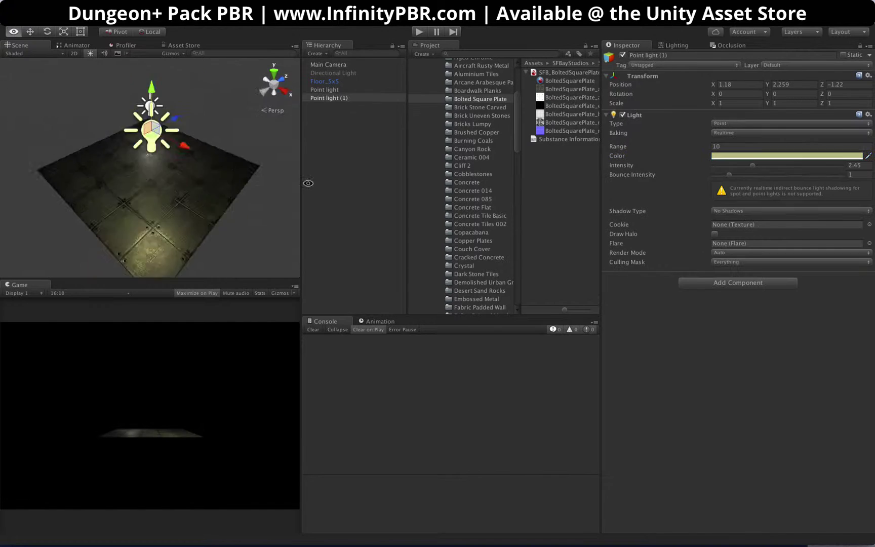
{"action": "right_click_drag", "start_coordinate": [308, 182], "coordinate": [406, 192]}
{"action": "left_click", "coordinate": [338, 168]}
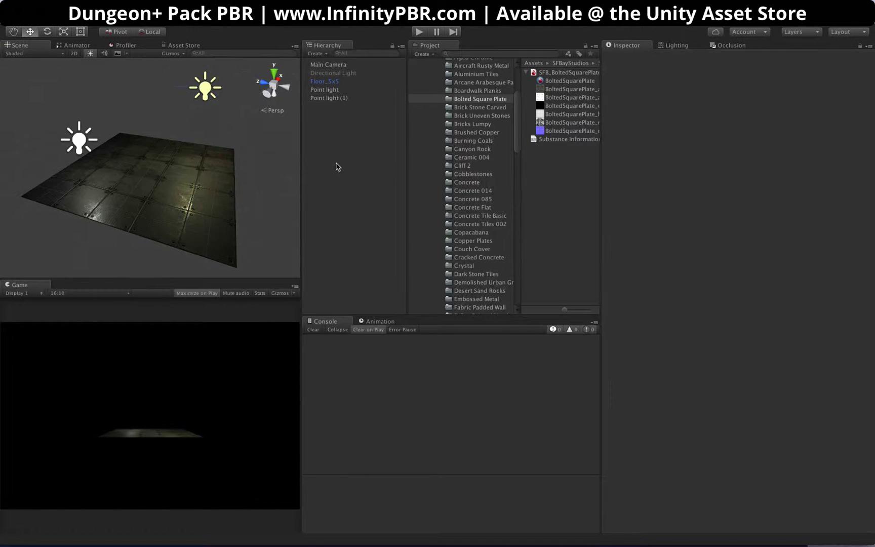
{"action": "scroll", "coordinate": [240, 186], "scroll_direction": "up", "scroll_amount": 3}
{"action": "right_click_drag", "start_coordinate": [240, 186], "coordinate": [188, 209]}
- Adjust the floor material colour to Saturation 0.5 and Hue 0.5
{"action": "left_click", "coordinate": [187, 208]}
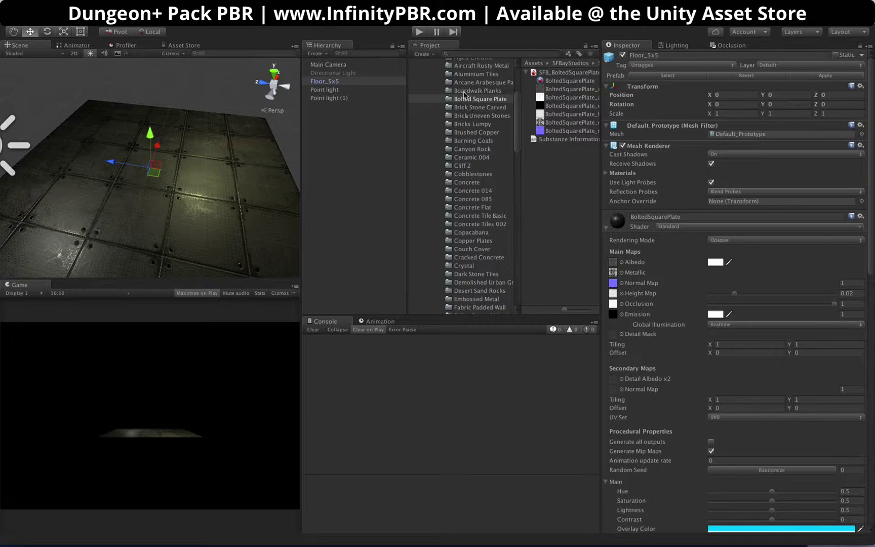
{"action": "scroll", "coordinate": [674, 323], "scroll_direction": "down", "scroll_amount": 5}
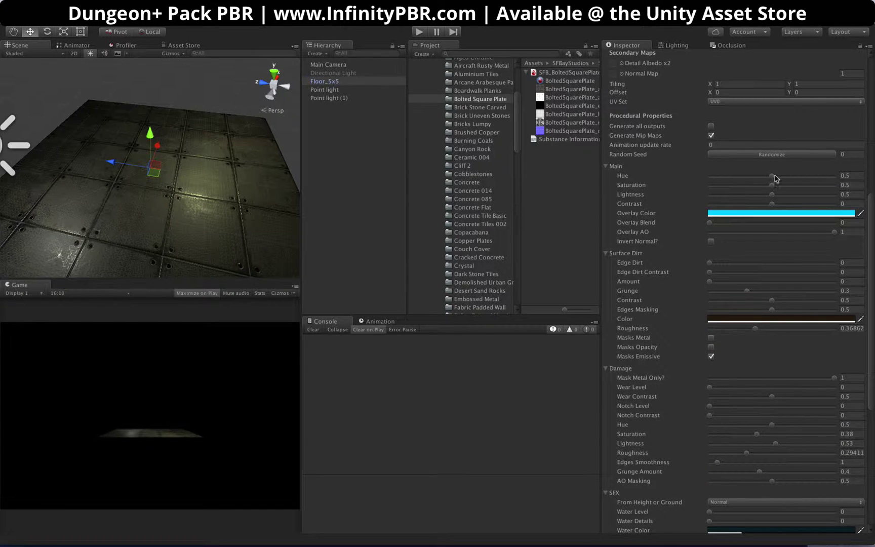
{"action": "left_click_drag", "start_coordinate": [776, 179], "coordinate": [819, 185]}
{"action": "mouse_move", "coordinate": [730, 176]}
{"action": "left_mouse_down"}
{"action": "mouse_move", "coordinate": [819, 176]}
{"action": "mouse_move", "coordinate": [734, 176]}
{"action": "left_mouse_up"}
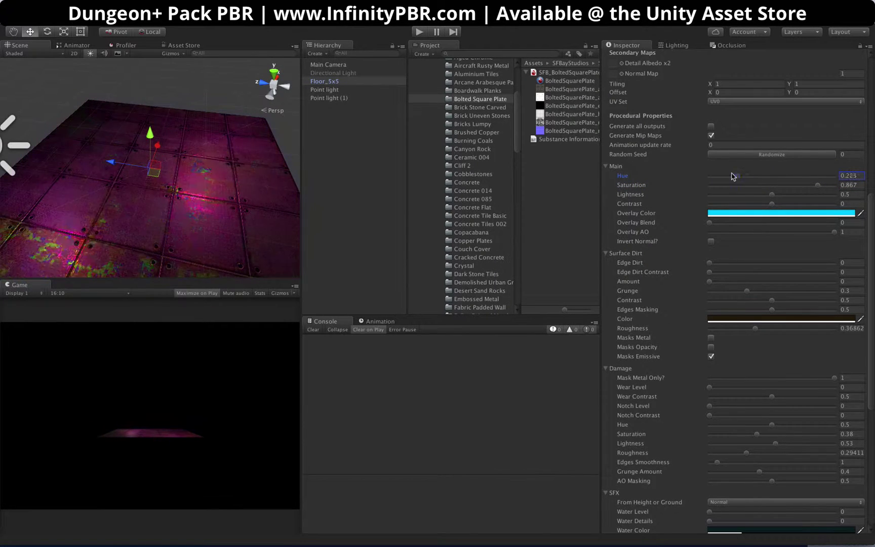
{"action": "left_click", "coordinate": [861, 186]}
{"action": "type", "text": "0.5"}
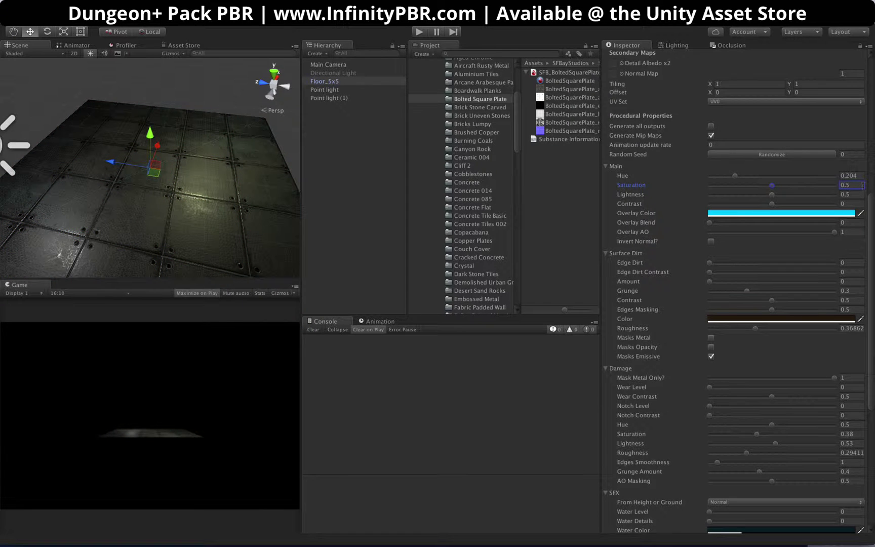
{"action": "left_click", "coordinate": [853, 175]}
{"action": "type", "text": ".5"}
- Lower the bolted plate's Metal Roughness to 0.21
{"action": "scroll", "coordinate": [639, 213], "scroll_direction": "down", "scroll_amount": 4}
{"action": "scroll", "coordinate": [618, 160], "scroll_direction": "down", "scroll_amount": 2}
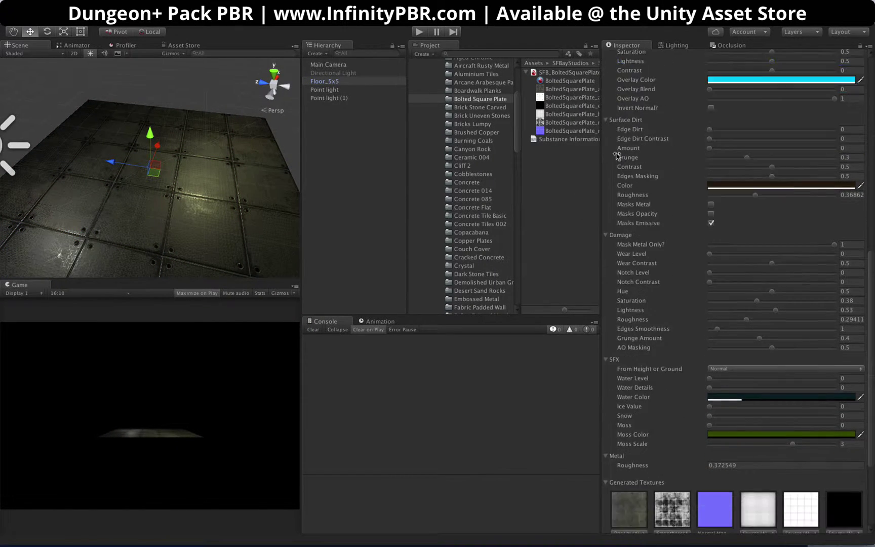
{"action": "scroll", "coordinate": [630, 222], "scroll_direction": "down", "scroll_amount": 3}
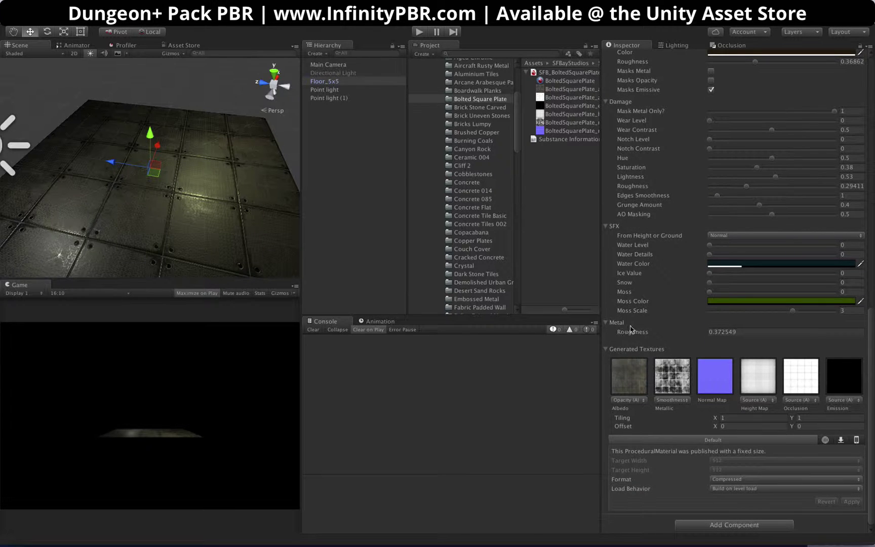
{"action": "mouse_move", "coordinate": [694, 332]}
{"action": "left_mouse_down"}
{"action": "mouse_move", "coordinate": [661, 331]}
{"action": "mouse_move", "coordinate": [705, 331]}
{"action": "mouse_move", "coordinate": [680, 330]}
{"action": "left_mouse_up"}
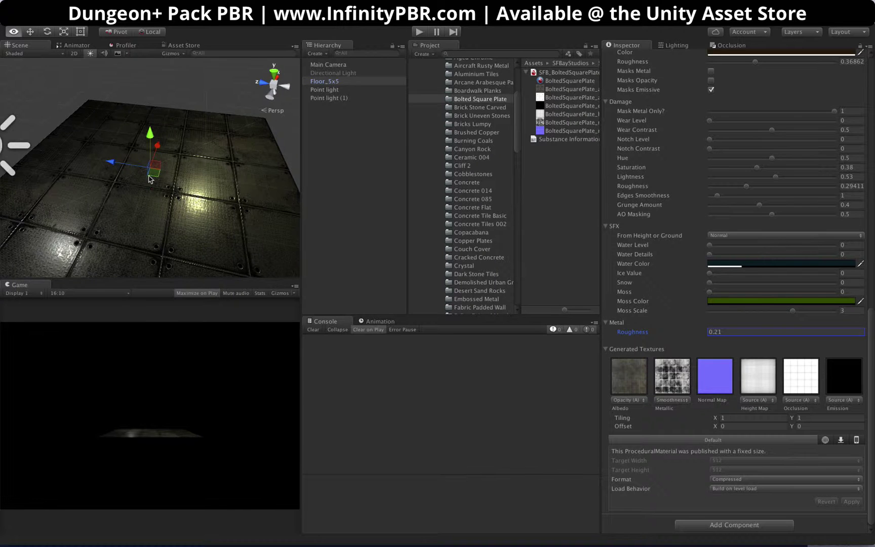
{"action": "left_click_drag", "start_coordinate": [193, 151], "coordinate": [162, 101], "text": "alt"}
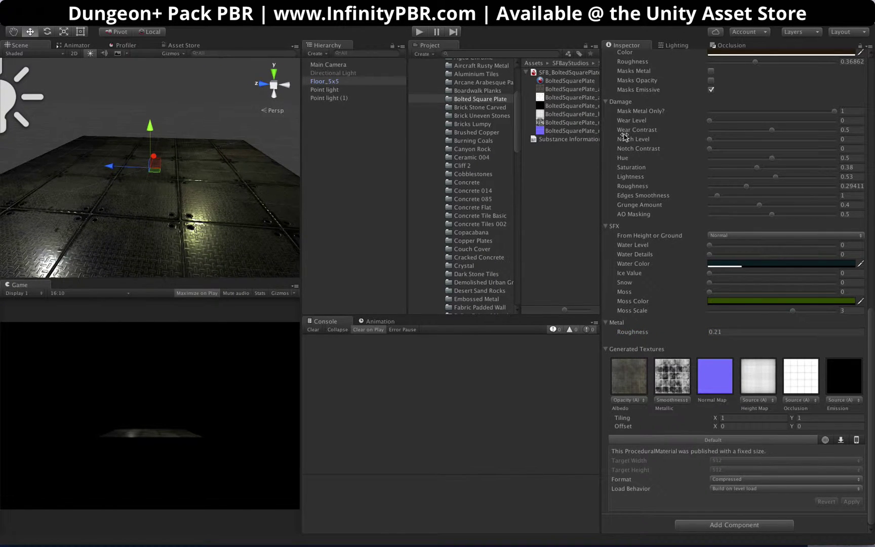
{"action": "scroll", "coordinate": [653, 170], "scroll_direction": "up", "scroll_amount": 10}
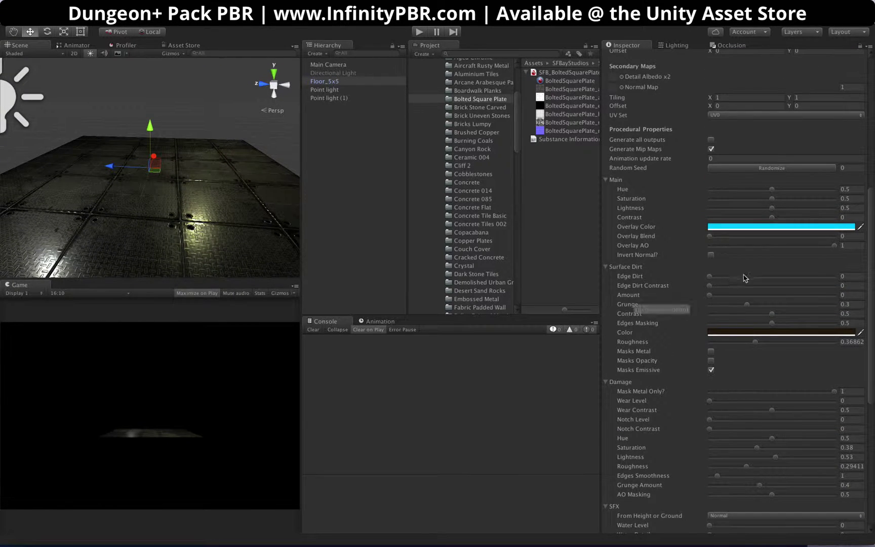
- Raise Surface Dirt Amount to 0.725 and Edge Dirt to 0.663, briefly trying a red dirt colour
{"action": "left_click_drag", "start_coordinate": [763, 295], "coordinate": [775, 296]}
{"action": "left_click", "coordinate": [775, 333]}
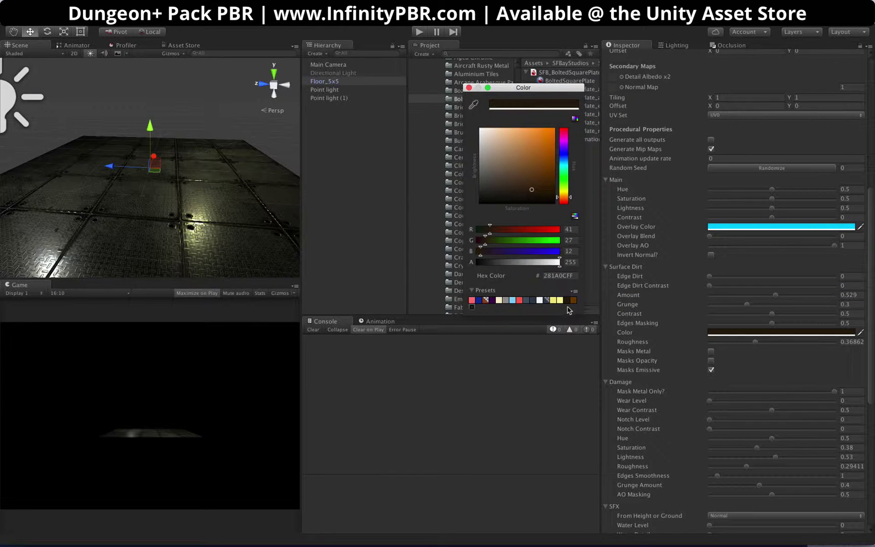
{"action": "left_click", "coordinate": [519, 300]}
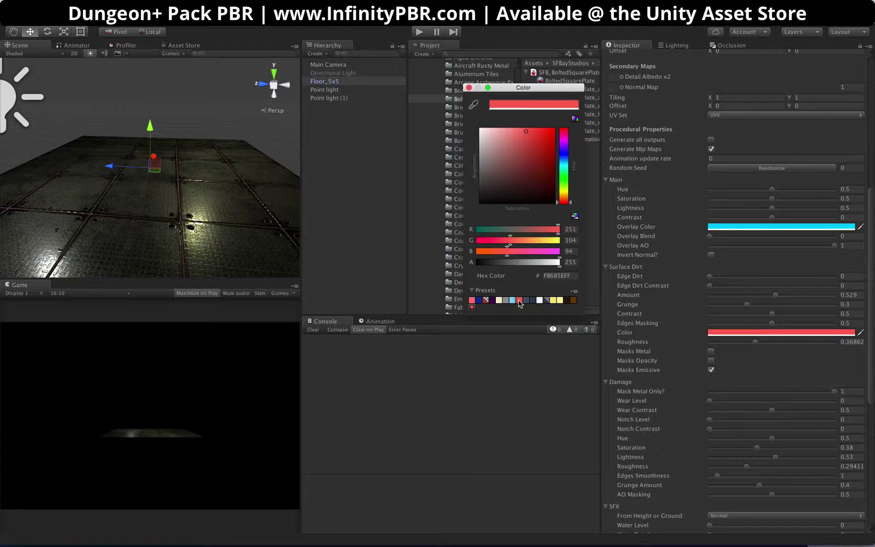
{"action": "left_click", "coordinate": [468, 88]}
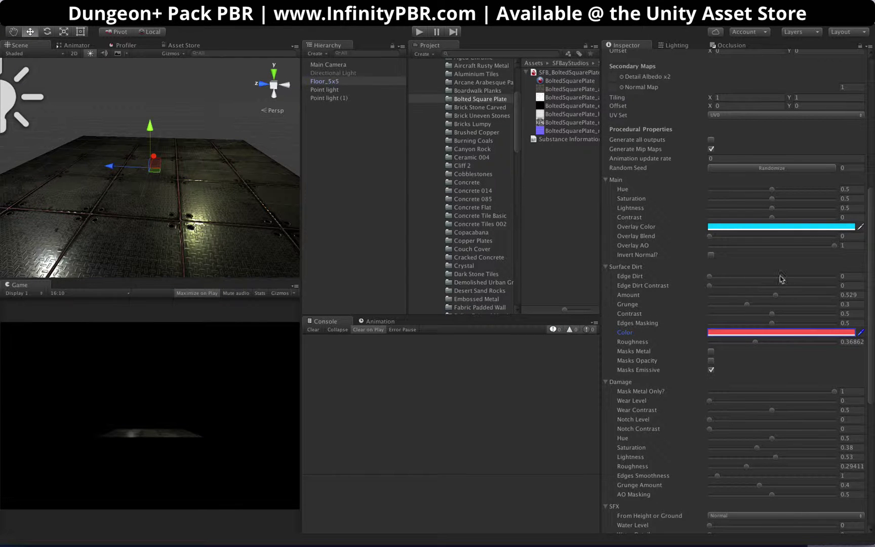
{"action": "left_click", "coordinate": [775, 277]}
{"action": "left_click_drag", "start_coordinate": [779, 281], "coordinate": [797, 296]}
{"action": "left_click_drag", "start_coordinate": [163, 248], "coordinate": [203, 230], "text": "alt"}
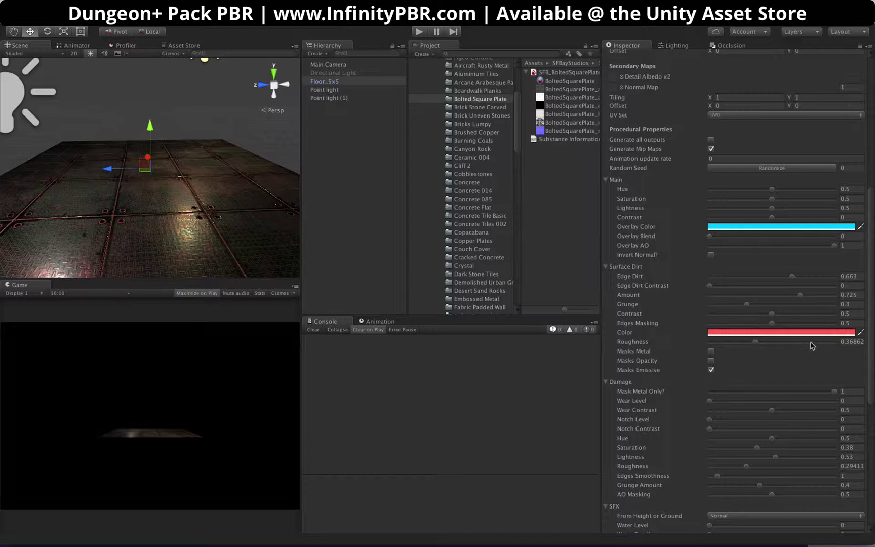
- Adjust the Surface Dirt Roughness slider
{"action": "left_click_drag", "start_coordinate": [811, 346], "coordinate": [810, 346]}
{"action": "mouse_move", "coordinate": [243, 223]}
{"action": "left_mouse_down", "text": "alt"}
{"action": "mouse_move", "coordinate": [113, 225]}
{"action": "mouse_move", "coordinate": [238, 225]}
{"action": "mouse_move", "coordinate": [210, 232]}
{"action": "mouse_move", "coordinate": [228, 230]}
{"action": "left_mouse_up", "text": "alt"}
{"action": "left_click", "coordinate": [793, 346]}
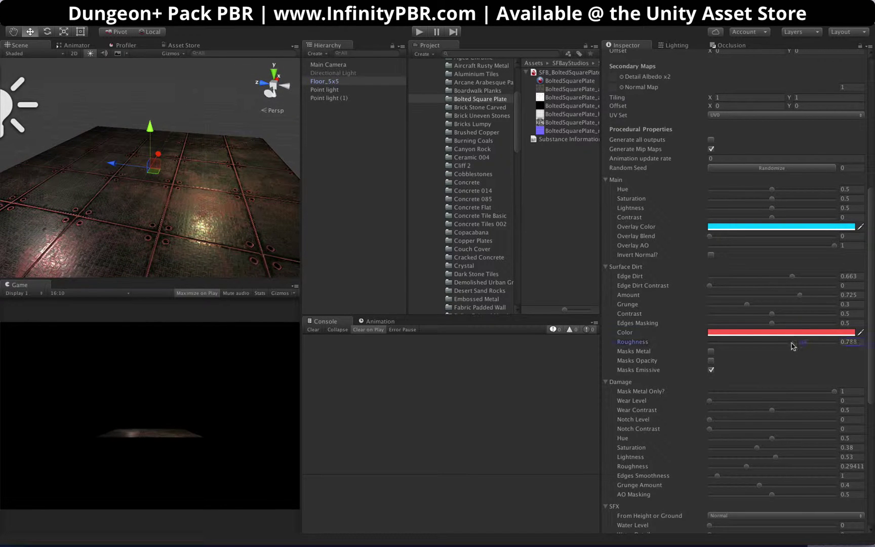
{"action": "mouse_move", "coordinate": [793, 346]}
{"action": "left_mouse_down"}
{"action": "mouse_move", "coordinate": [739, 344]}
{"action": "mouse_move", "coordinate": [809, 343]}
{"action": "left_mouse_up"}
- Switch the surface dirt colour to the dark brown preset and inspect the floor
{"action": "left_click", "coordinate": [806, 333]}
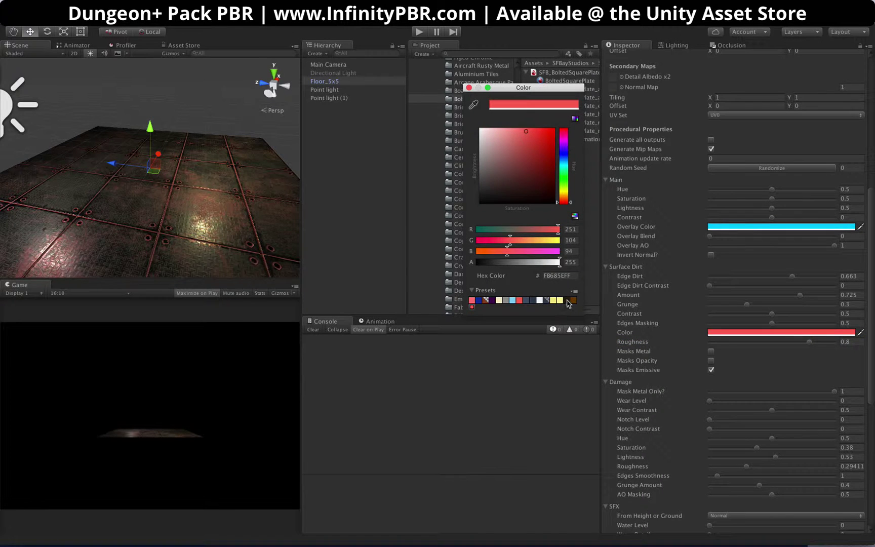
{"action": "left_click", "coordinate": [567, 300]}
{"action": "left_click", "coordinate": [469, 87]}
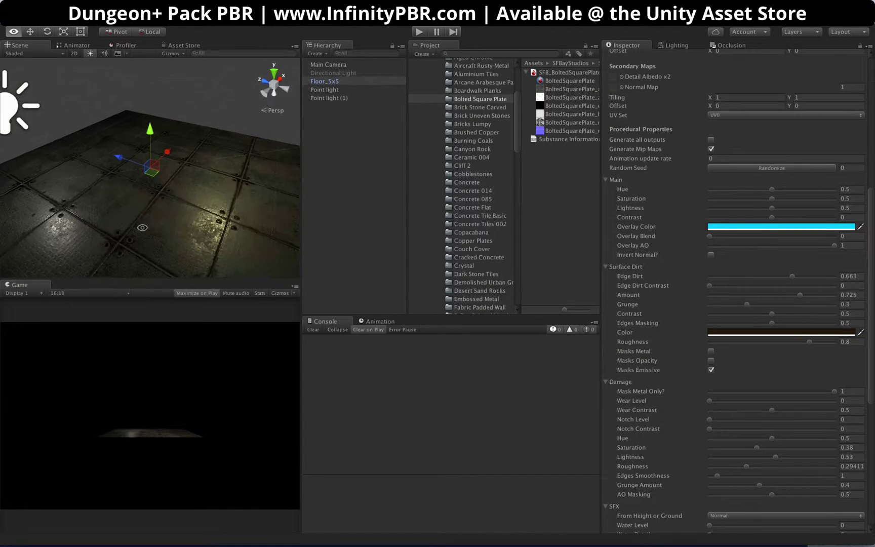
{"action": "left_click_drag", "start_coordinate": [243, 193], "coordinate": [184, 203], "text": "alt"}
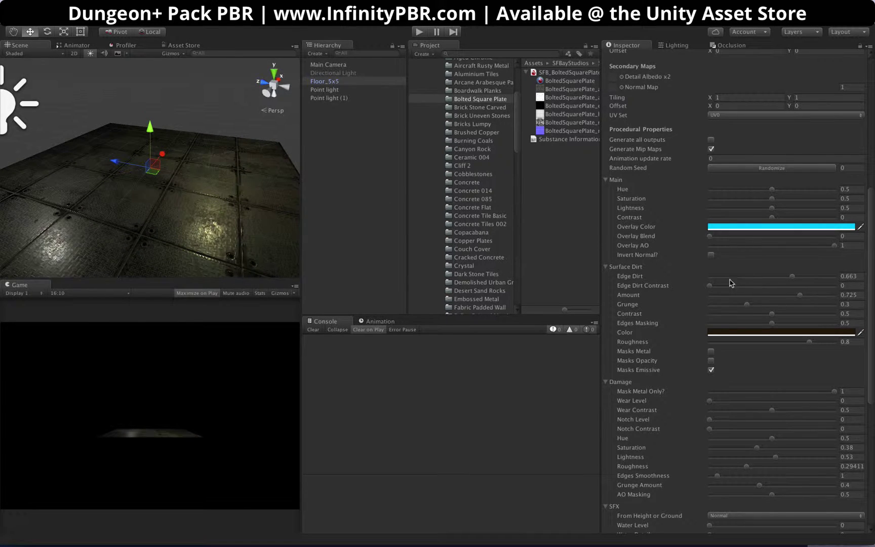
{"action": "scroll", "coordinate": [664, 336], "scroll_direction": "down", "scroll_amount": 5}
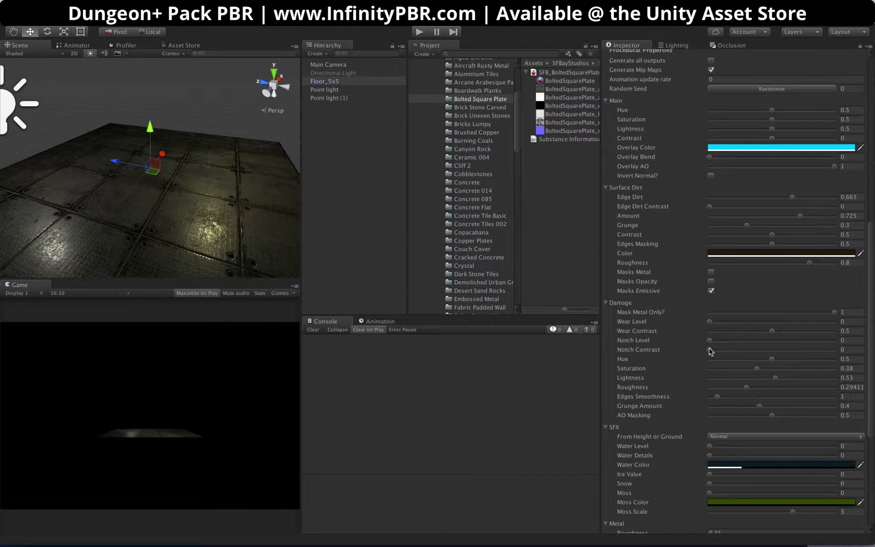
{"action": "scroll", "coordinate": [677, 260], "scroll_direction": "up", "scroll_amount": 15}
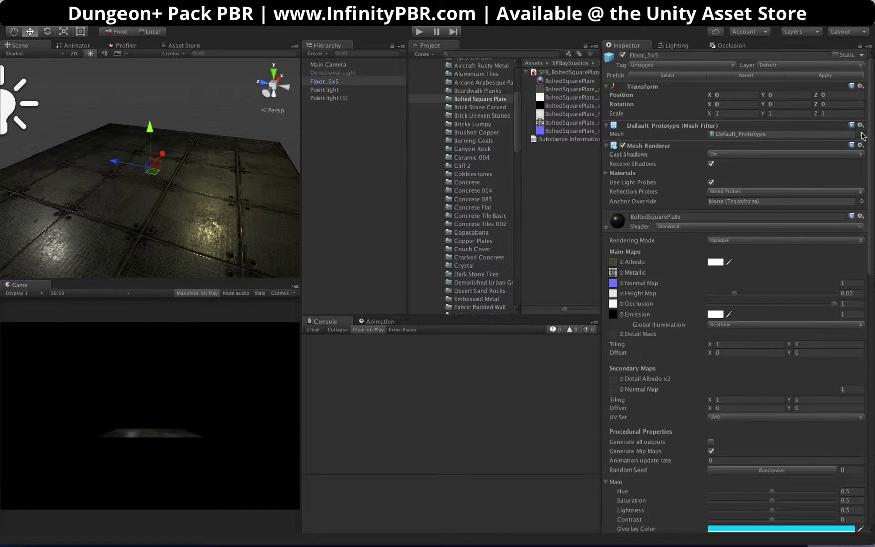
- Generate all outputs for SFB_BoltedSquarePlate_v1 and export its bitmaps with original alpha
{"action": "left_click", "coordinate": [568, 82]}
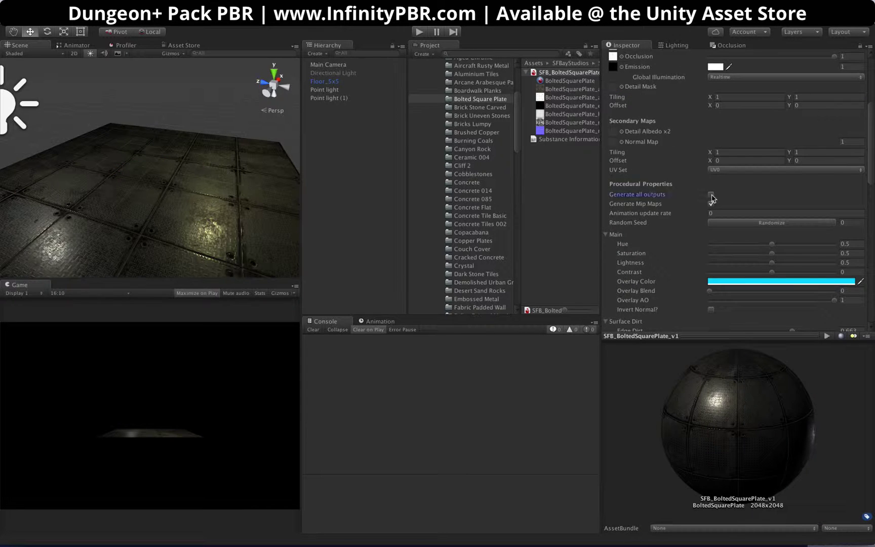
{"action": "left_click", "coordinate": [711, 195]}
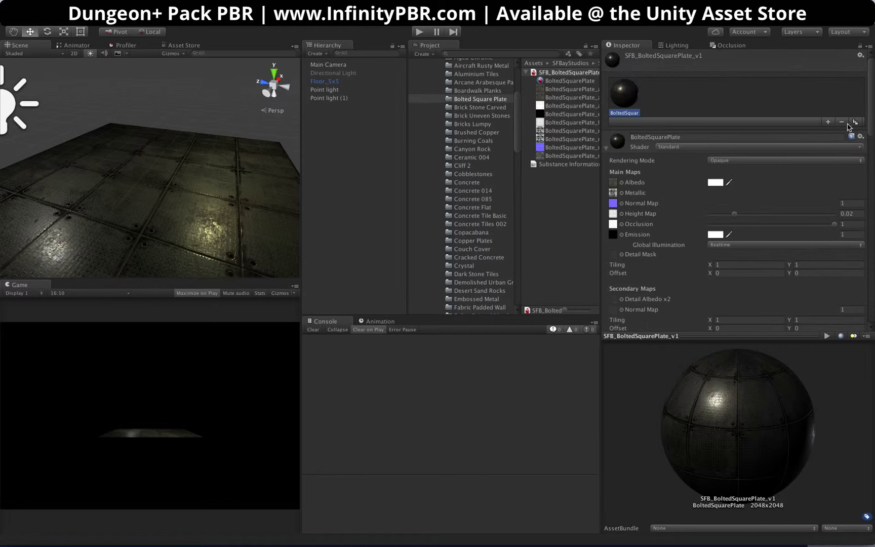
{"action": "left_click", "coordinate": [861, 137]}
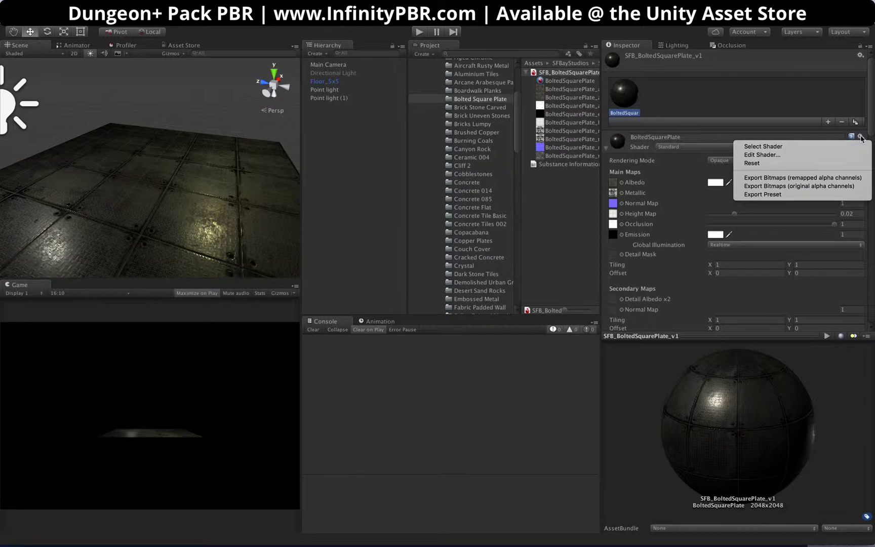
{"action": "left_click", "coordinate": [783, 186]}
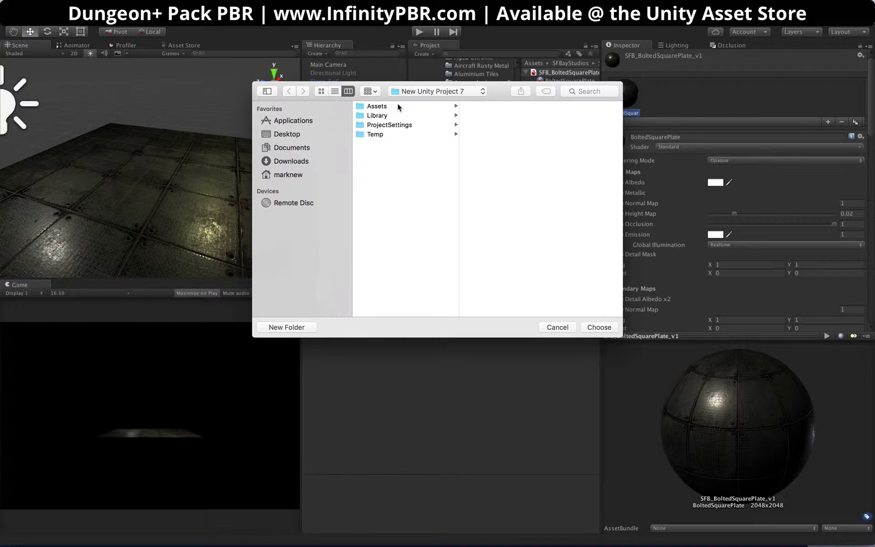
- Save the bitmaps into a new 'Metal Plate Floor 1' folder under Assets/SFBayStudios/SFB Base Materials
{"action": "left_click", "coordinate": [399, 107]}
{"action": "left_click", "coordinate": [517, 108]}
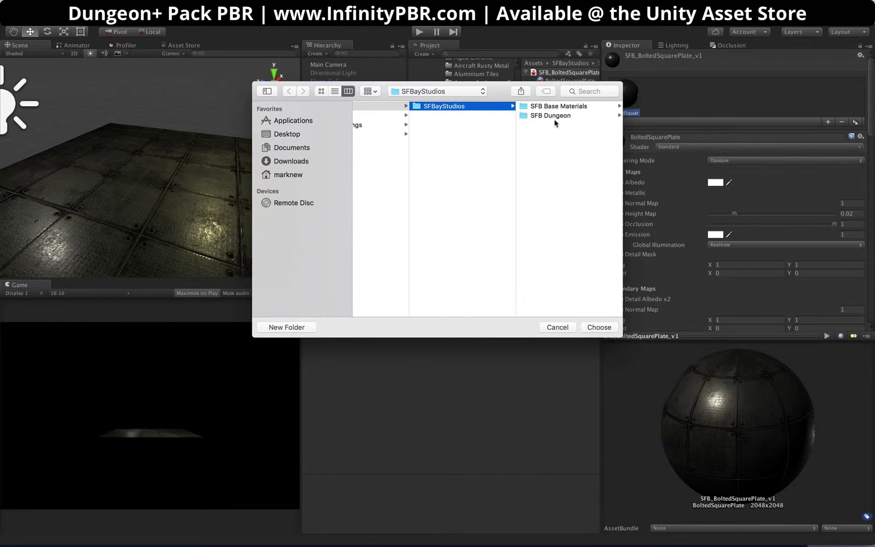
{"action": "left_click", "coordinate": [549, 108]}
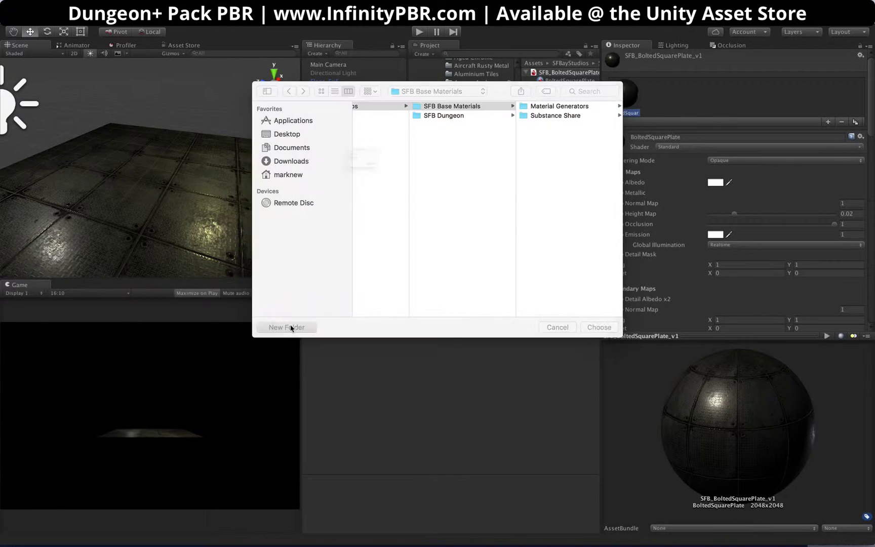
{"action": "left_click", "coordinate": [288, 327]}
{"action": "type", "text": "M"}
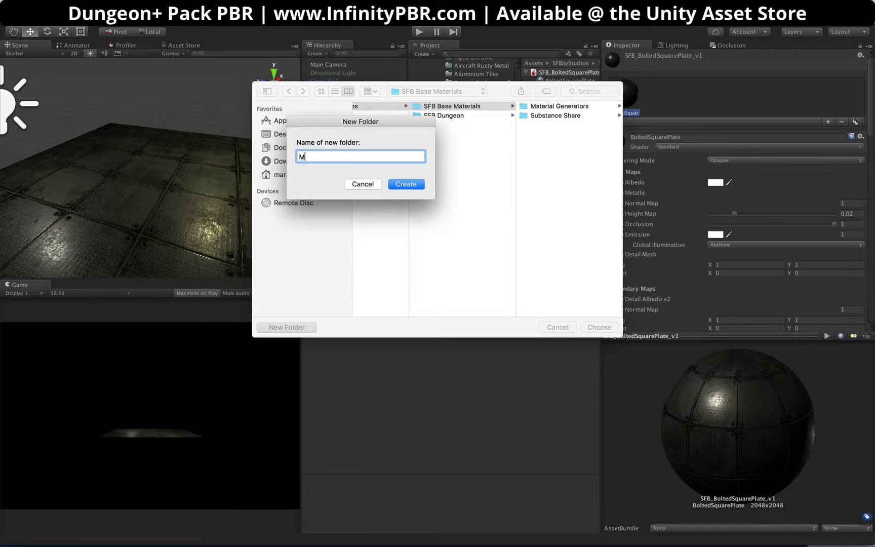
{"action": "type", "text": "etal Plate Floor 1"}
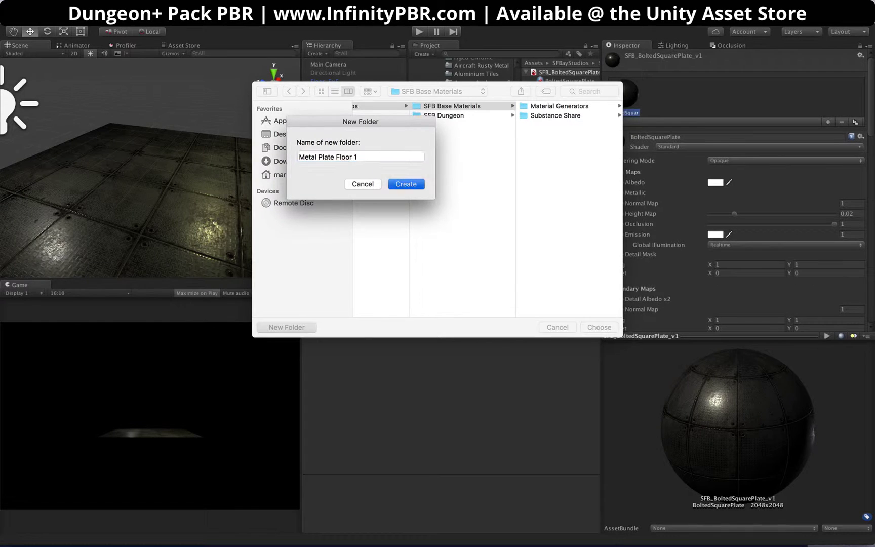
{"action": "key", "text": "Return"}
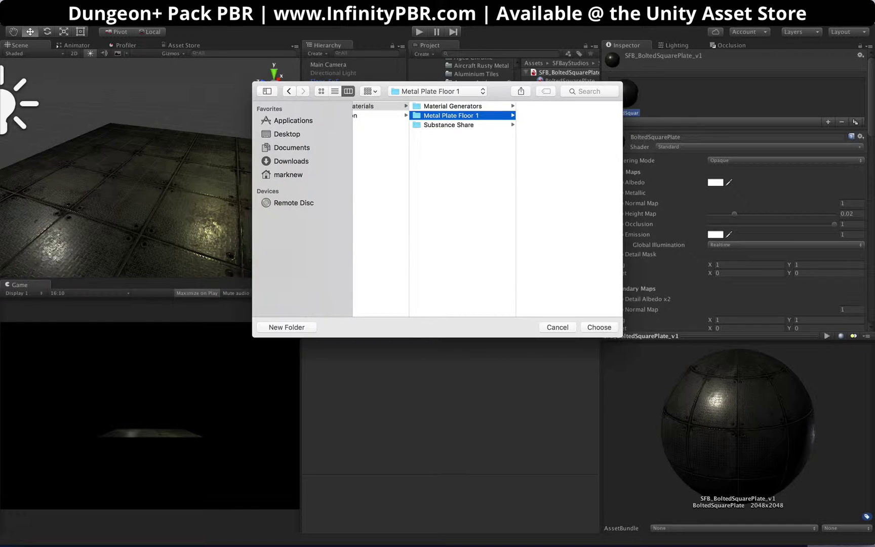
{"action": "left_click", "coordinate": [606, 327]}
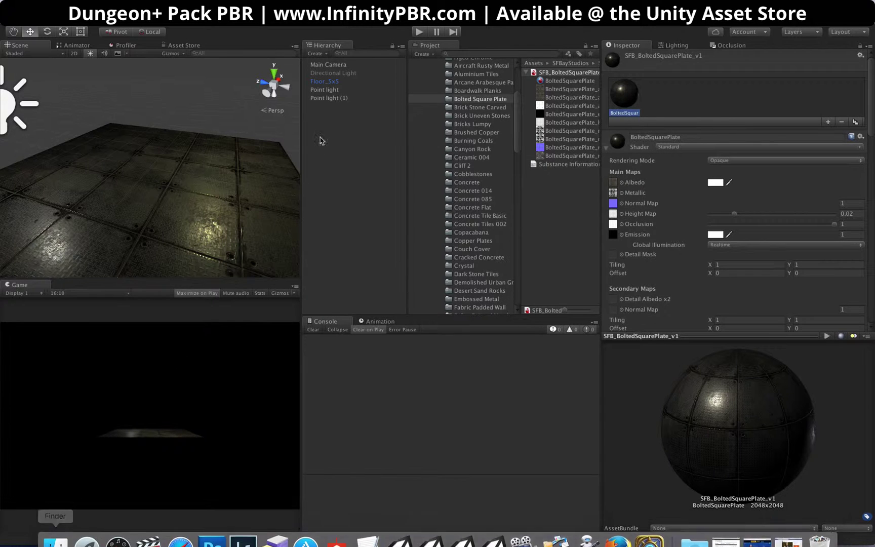
{"action": "left_click", "coordinate": [56, 541]}
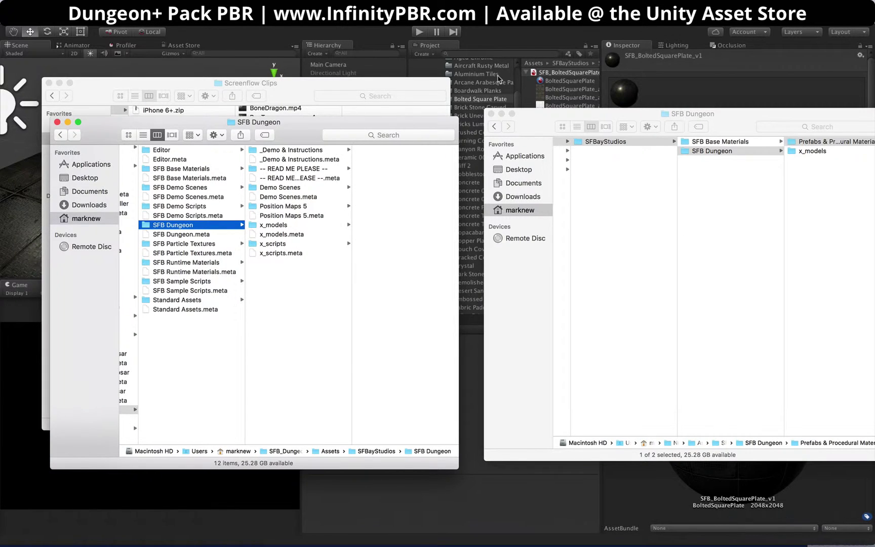
{"action": "key", "text": "super+h"}
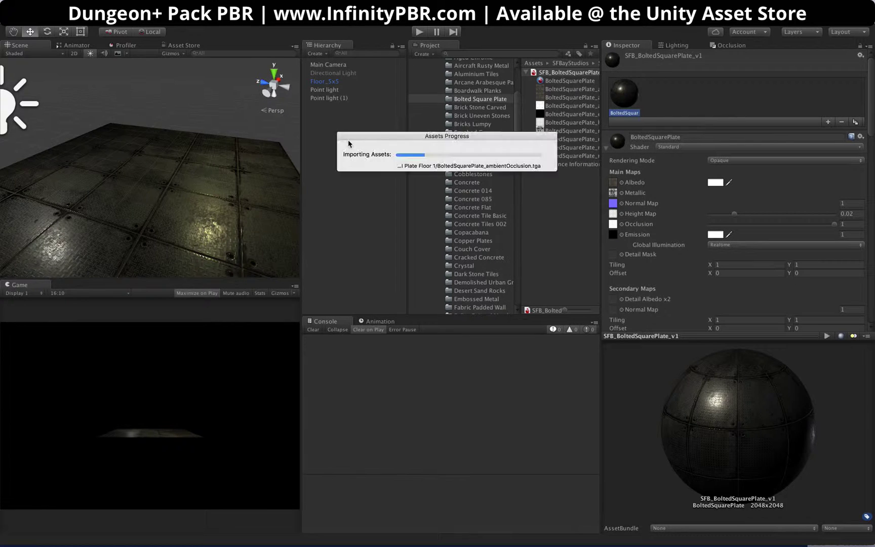
{"action": "scroll", "coordinate": [428, 161], "scroll_direction": "up", "scroll_amount": 5}
- Show the Metal Plate Floor 1 textures with their full names visible in the Project window
{"action": "left_click", "coordinate": [434, 162]}
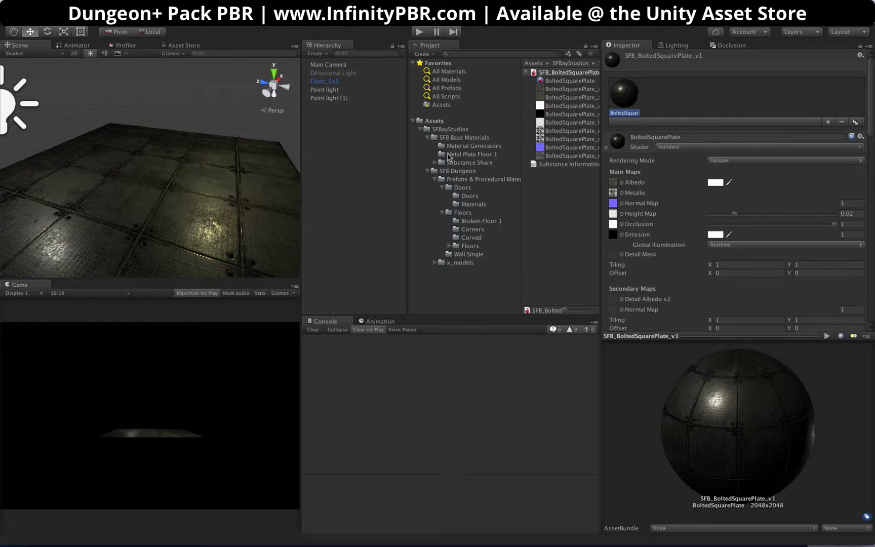
{"action": "left_click", "coordinate": [449, 155]}
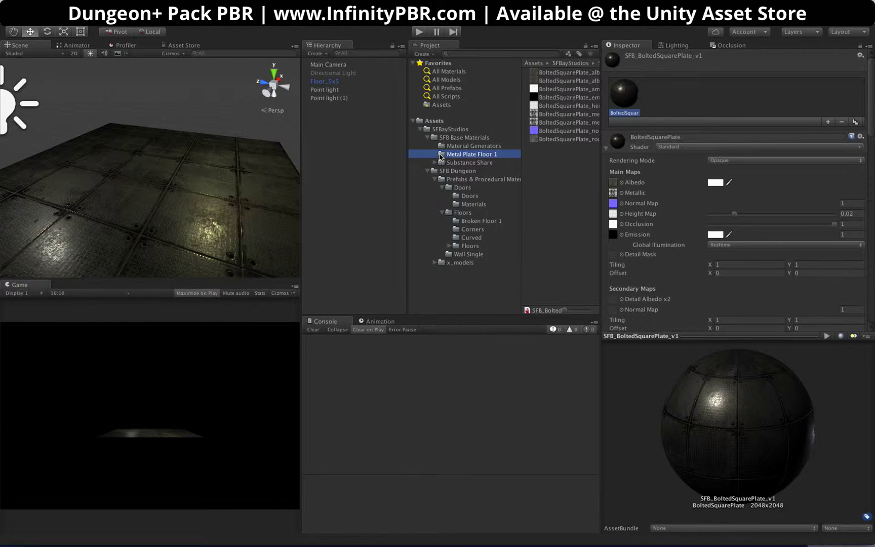
{"action": "left_click", "coordinate": [520, 122]}
{"action": "left_click", "coordinate": [498, 155]}
{"action": "left_click_drag", "start_coordinate": [522, 158], "coordinate": [475, 158]}
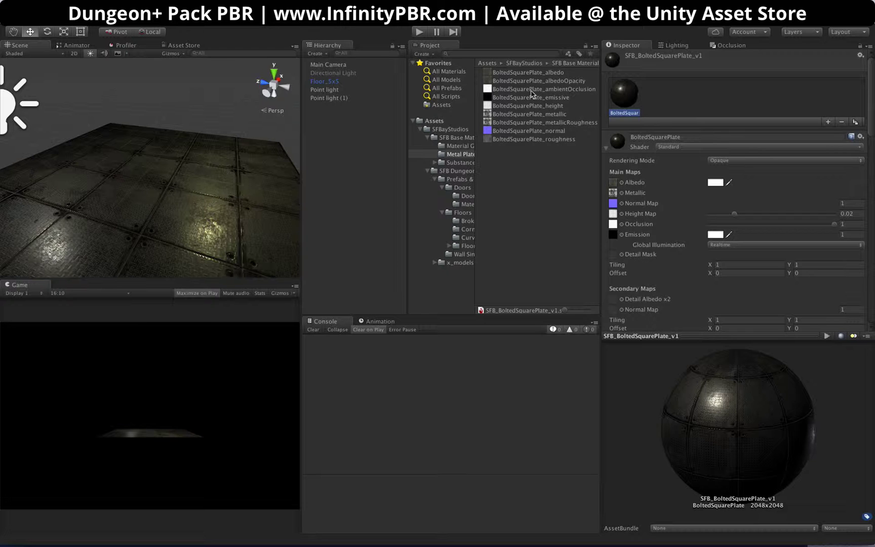
- Delete the BoltedSquarePlate albedo, emissive, height, metallic and roughness textures
{"action": "left_click", "coordinate": [560, 76]}
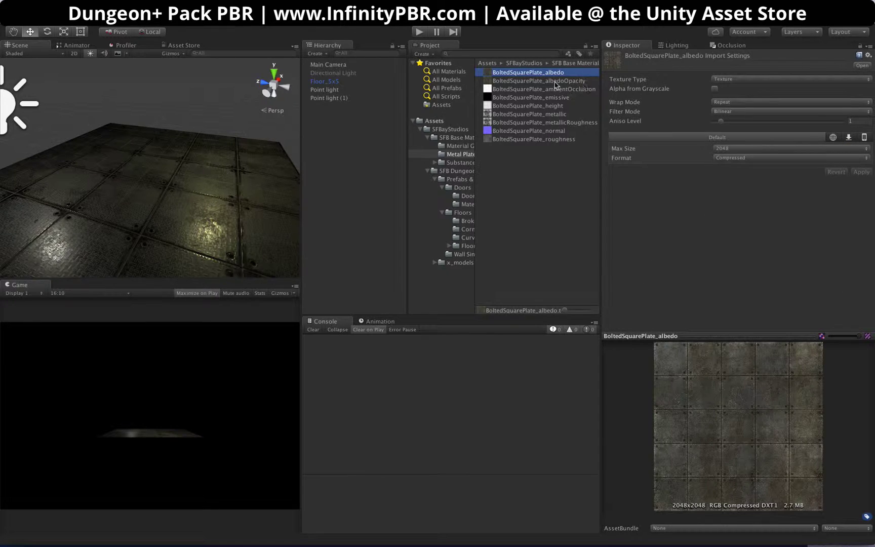
{"action": "left_click", "coordinate": [529, 97], "text": "super"}
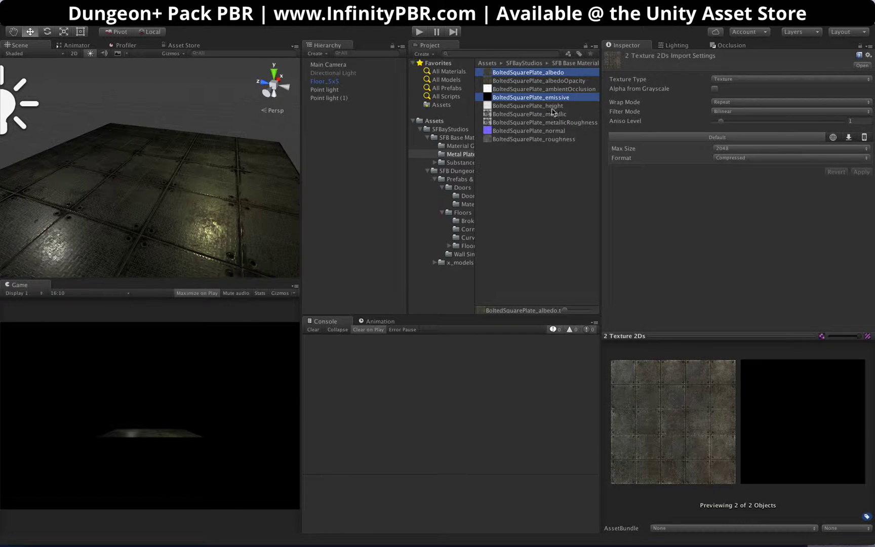
{"action": "left_click", "coordinate": [530, 105], "text": "super"}
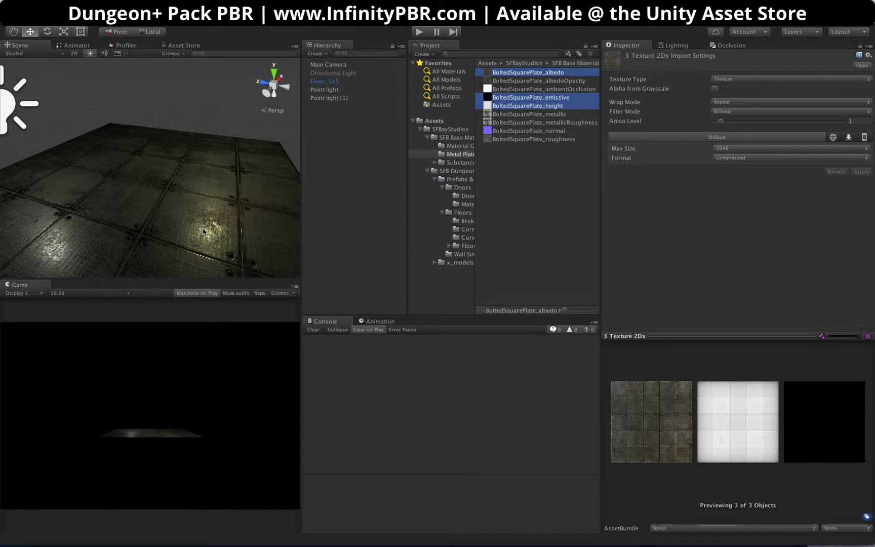
{"action": "left_click", "coordinate": [561, 115], "text": "super"}
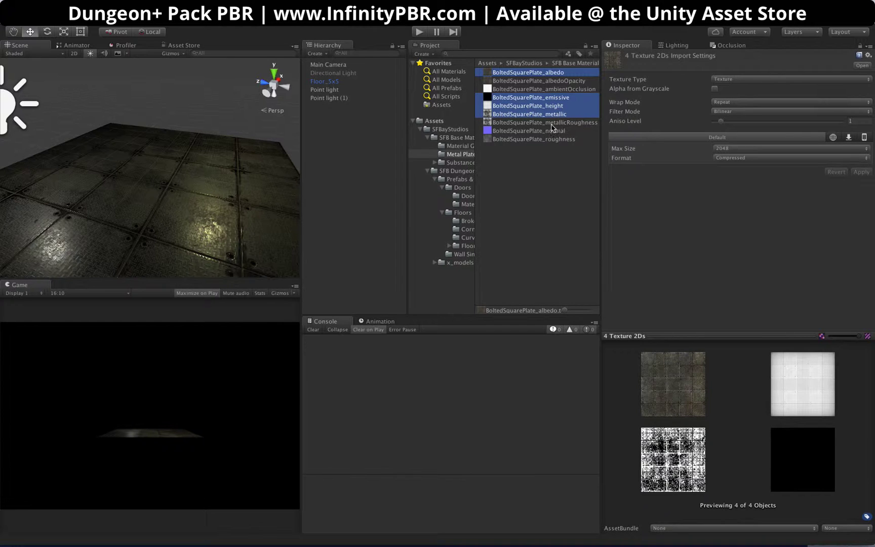
{"action": "left_click", "coordinate": [551, 140], "text": "super"}
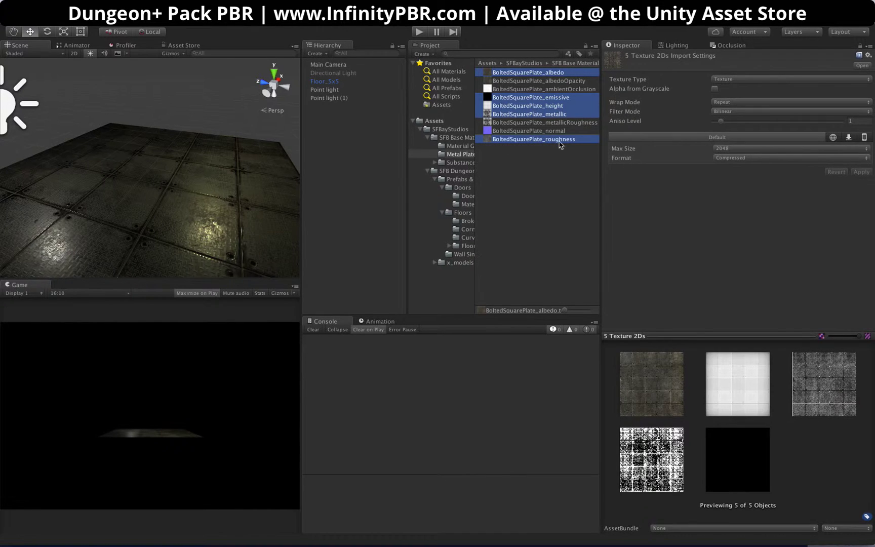
{"action": "right_click", "coordinate": [545, 144]}
{"action": "left_click", "coordinate": [567, 173]}
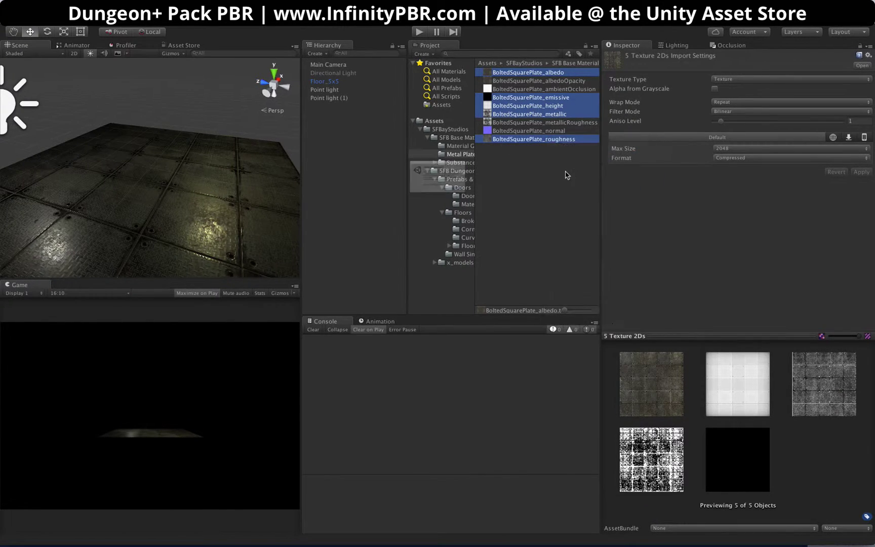
{"action": "left_click", "coordinate": [517, 228]}
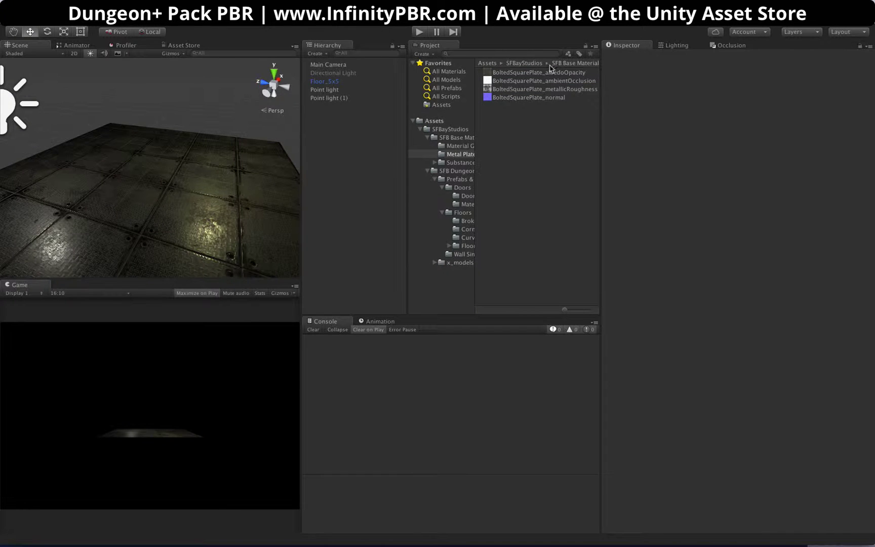
- Check the albedoOpacity and normal textures' import settings, keeping the normal map's type as Texture
{"action": "left_click", "coordinate": [546, 73]}
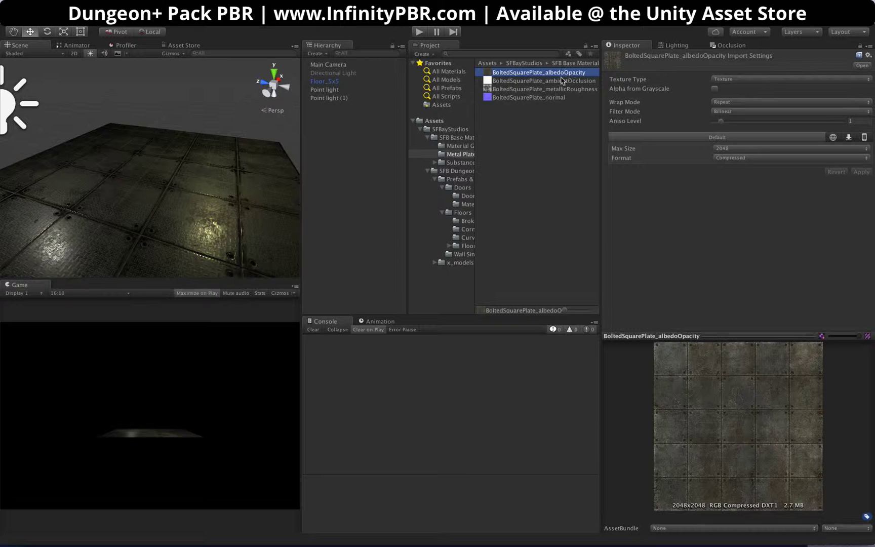
{"action": "left_click", "coordinate": [545, 99]}
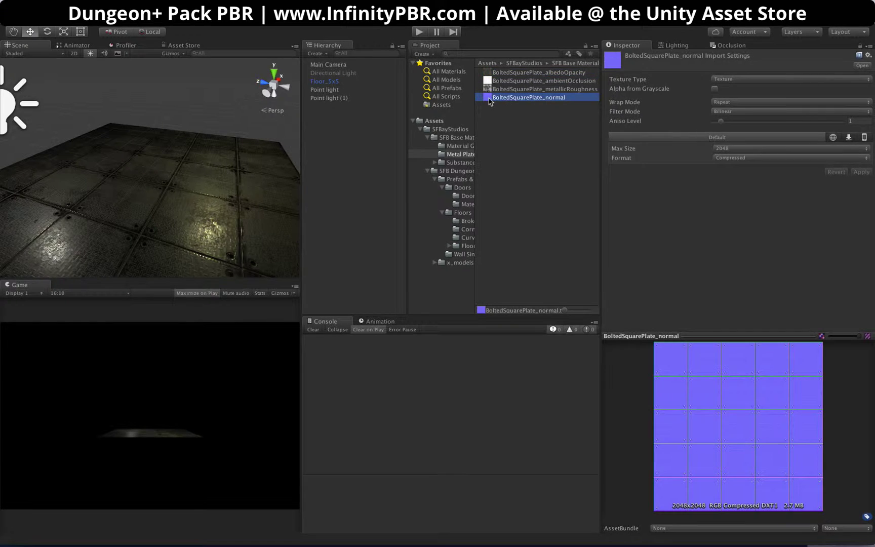
{"action": "left_click", "coordinate": [731, 80]}
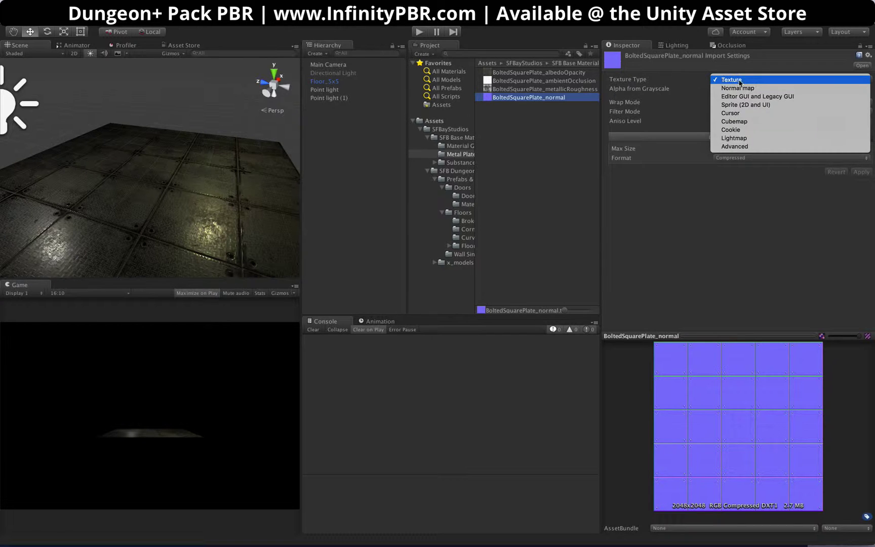
{"action": "left_click", "coordinate": [492, 100]}
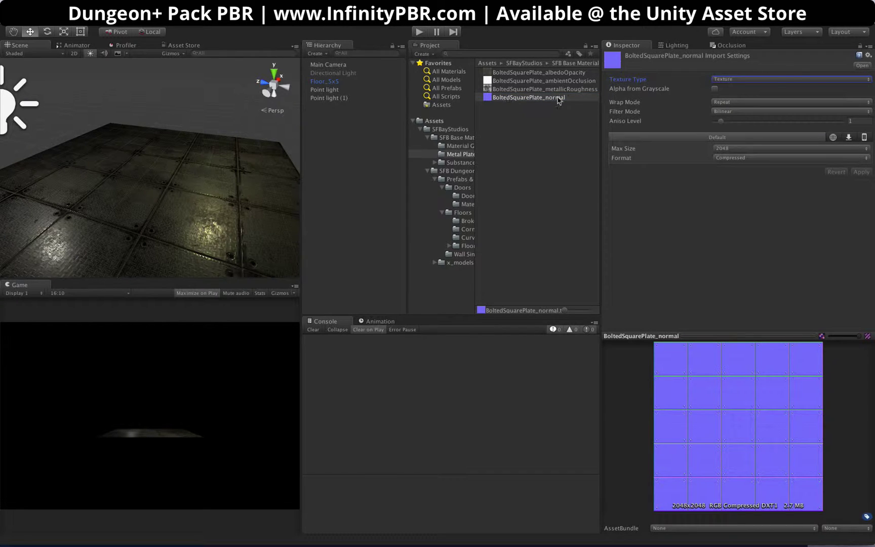
{"action": "left_click", "coordinate": [776, 79]}
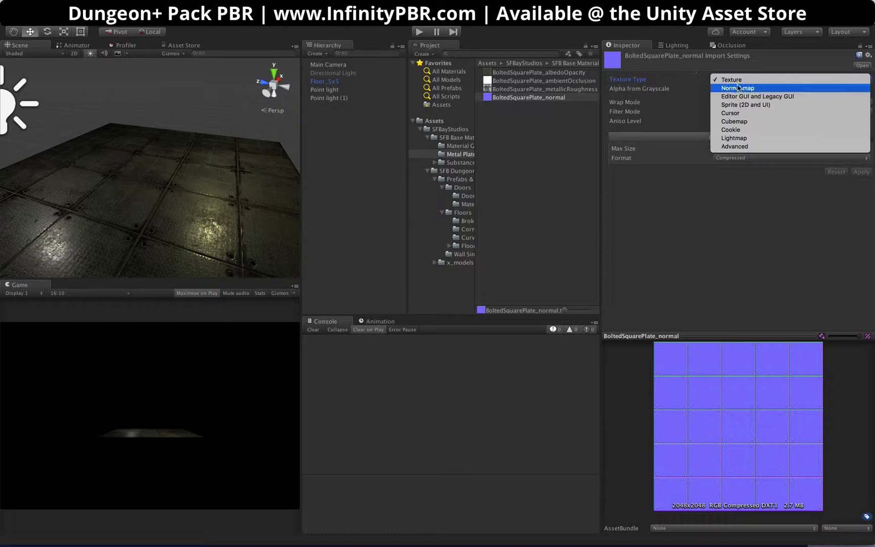
{"action": "left_click", "coordinate": [510, 90]}
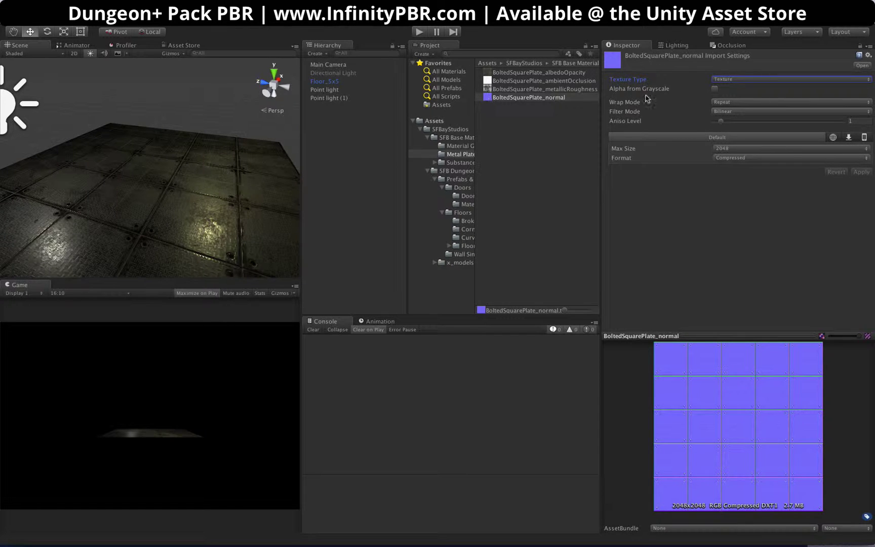
{"action": "left_click", "coordinate": [530, 97]}
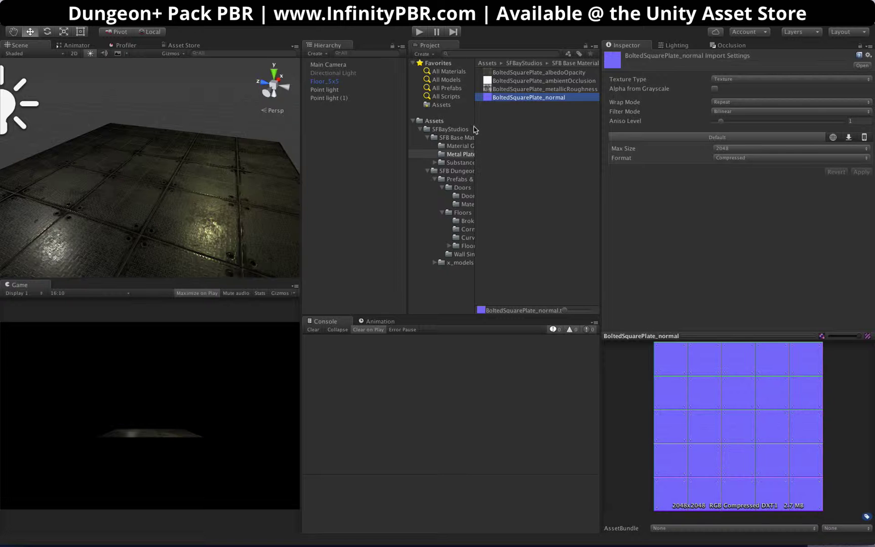
{"action": "left_click_drag", "start_coordinate": [476, 125], "coordinate": [517, 122]}
- Apply the SinglePlane material from Material Generators to the floor in the Scene view
{"action": "left_click", "coordinate": [471, 146]}
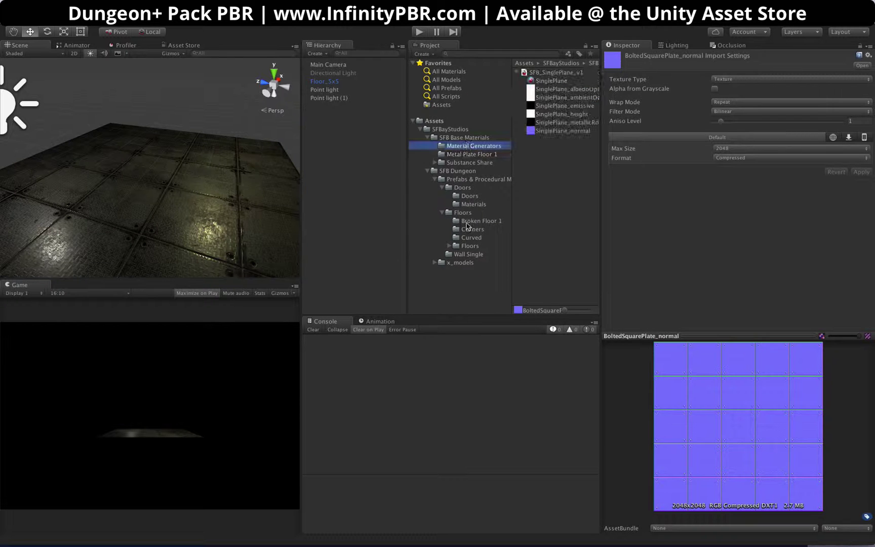
{"action": "left_click", "coordinate": [551, 81]}
{"action": "left_click_drag", "start_coordinate": [531, 80], "coordinate": [202, 187]}
{"action": "scroll", "coordinate": [728, 147], "scroll_direction": "down", "scroll_amount": 15}
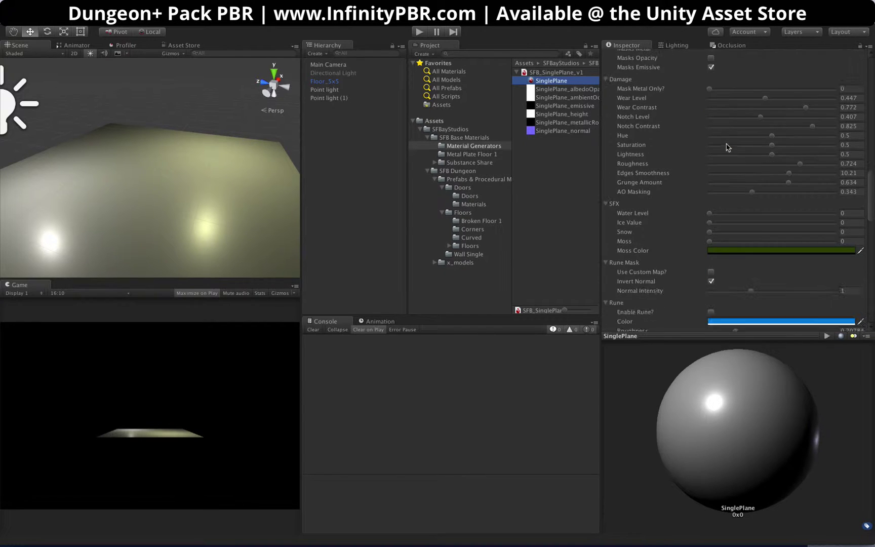
{"action": "scroll", "coordinate": [728, 147], "scroll_direction": "down", "scroll_amount": 2}
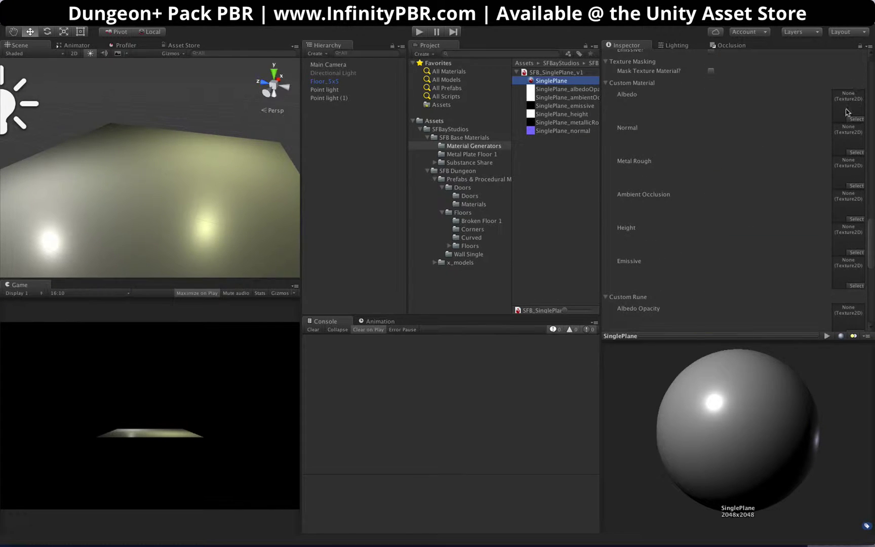
- Assign the albedoOpacity, normal, metallicRoughness and ambientOcclusion textures to SinglePlane's Custom Material slots
{"action": "left_click", "coordinate": [464, 155]}
{"action": "left_click", "coordinate": [511, 121]}
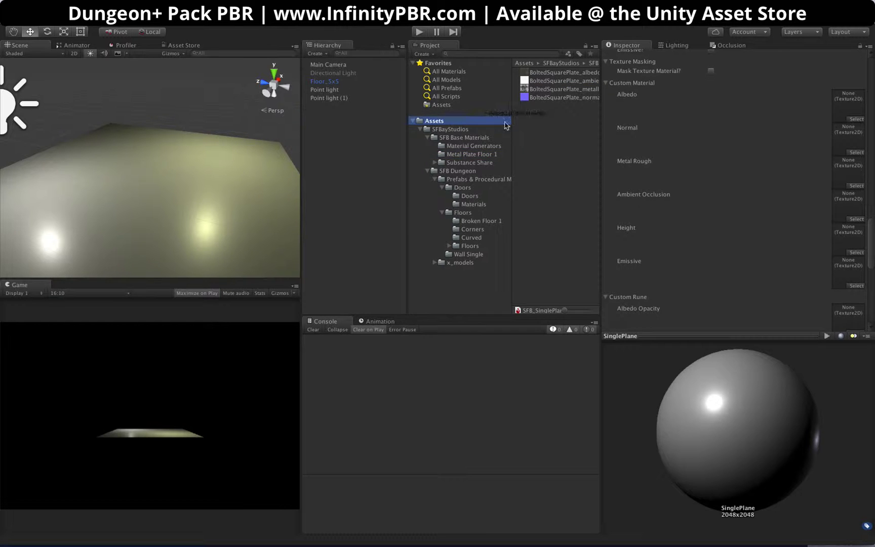
{"action": "key", "text": "ctrl+z"}
{"action": "left_click_drag", "start_coordinate": [511, 122], "coordinate": [466, 123]}
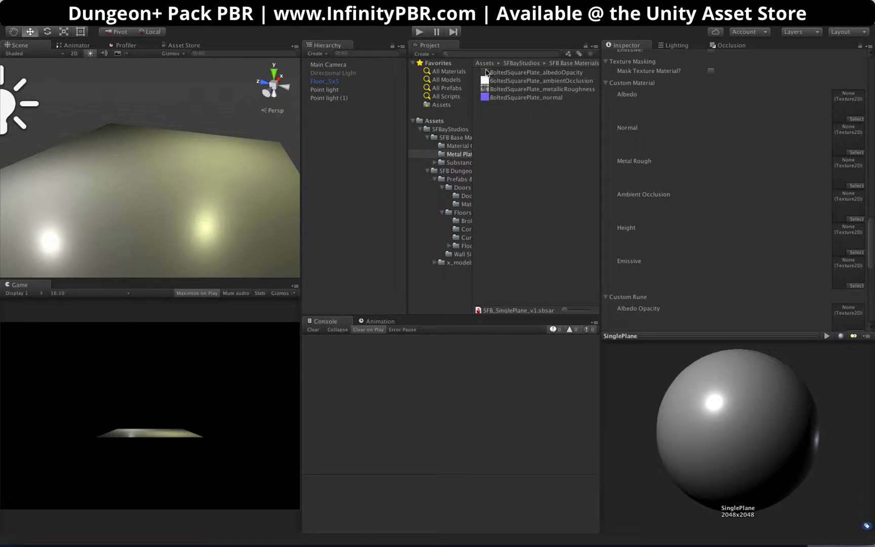
{"action": "left_click_drag", "start_coordinate": [489, 73], "coordinate": [858, 101]}
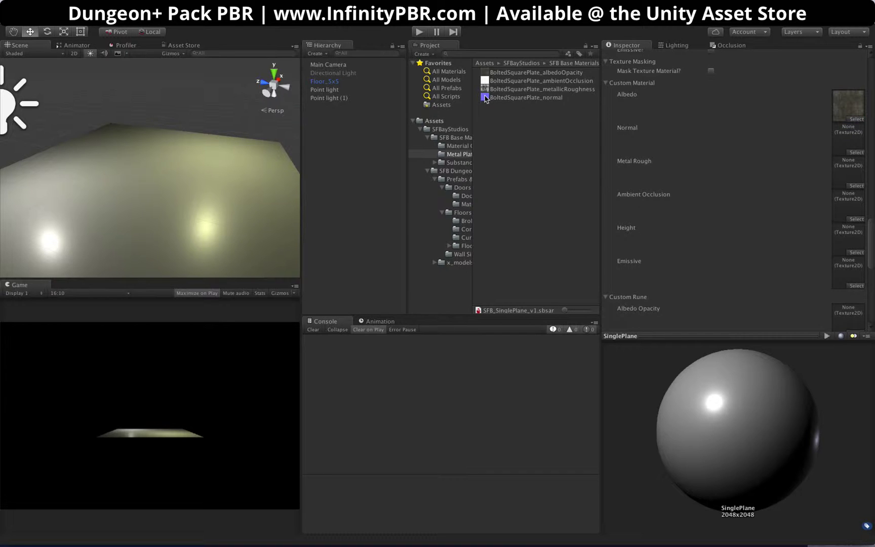
{"action": "left_click_drag", "start_coordinate": [487, 97], "coordinate": [847, 140]}
{"action": "left_click_drag", "start_coordinate": [534, 90], "coordinate": [849, 172]}
{"action": "left_click_drag", "start_coordinate": [542, 82], "coordinate": [849, 205]}
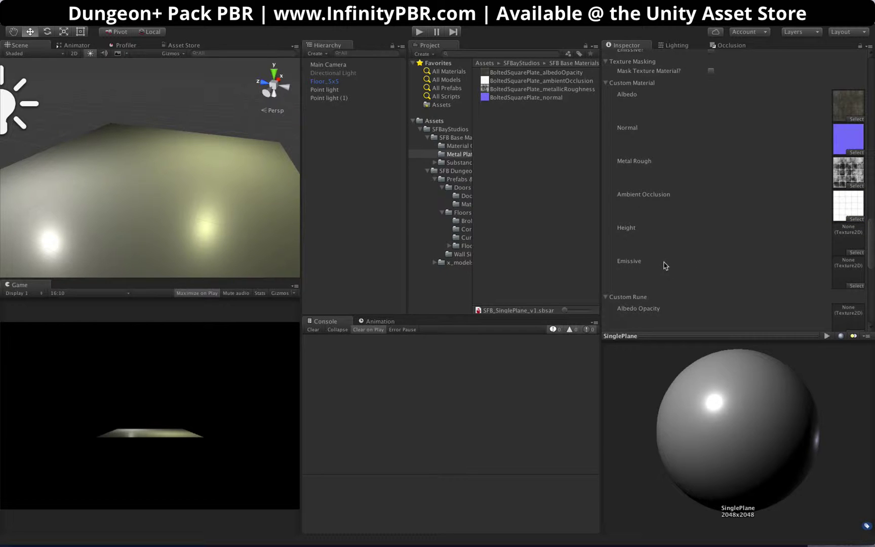
{"action": "scroll", "coordinate": [668, 267], "scroll_direction": "up", "scroll_amount": 10}
- Enable Custom Material on SinglePlane and orbit the scene to inspect the bolted plate floor
{"action": "scroll", "coordinate": [666, 258], "scroll_direction": "up", "scroll_amount": 5}
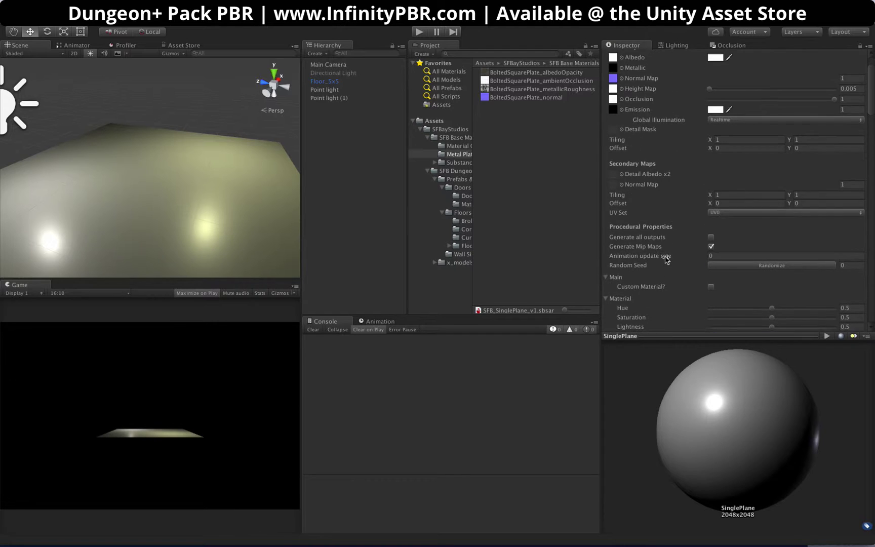
{"action": "left_click", "coordinate": [711, 213]}
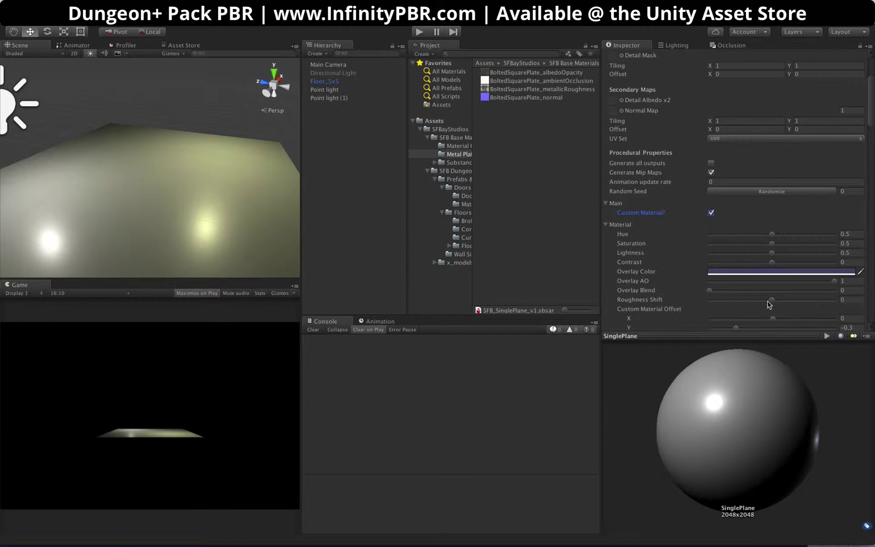
{"action": "left_click_drag", "start_coordinate": [140, 145], "coordinate": [148, 175], "text": "alt"}
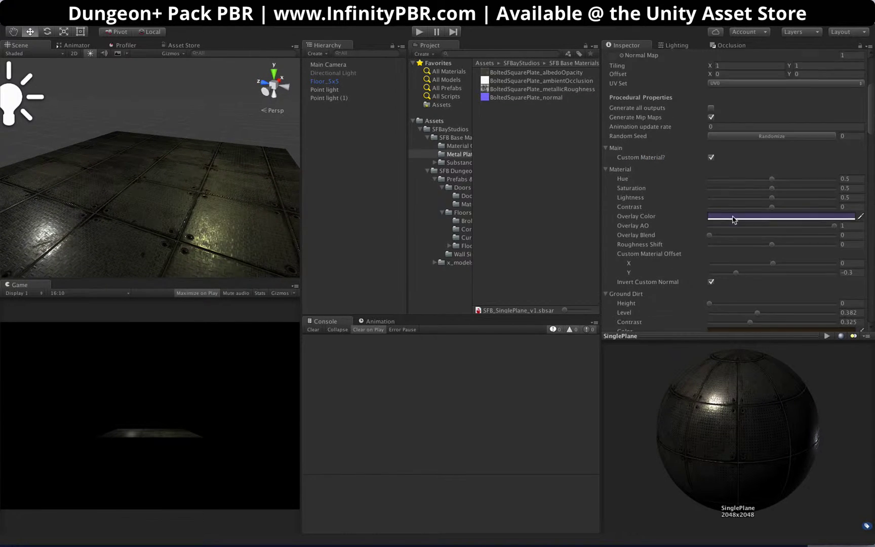
{"action": "scroll", "coordinate": [719, 249], "scroll_direction": "down", "scroll_amount": 3}
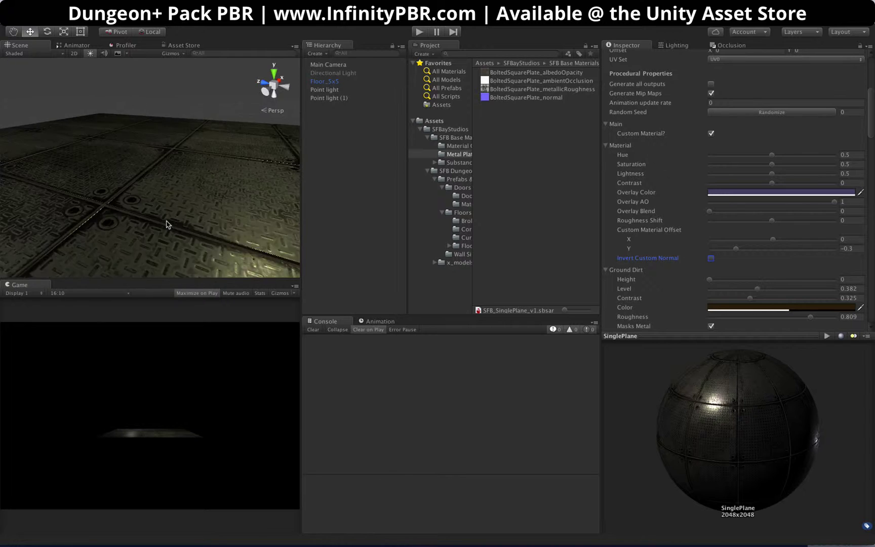
{"action": "left_click_drag", "start_coordinate": [172, 229], "coordinate": [304, 245], "text": "alt"}
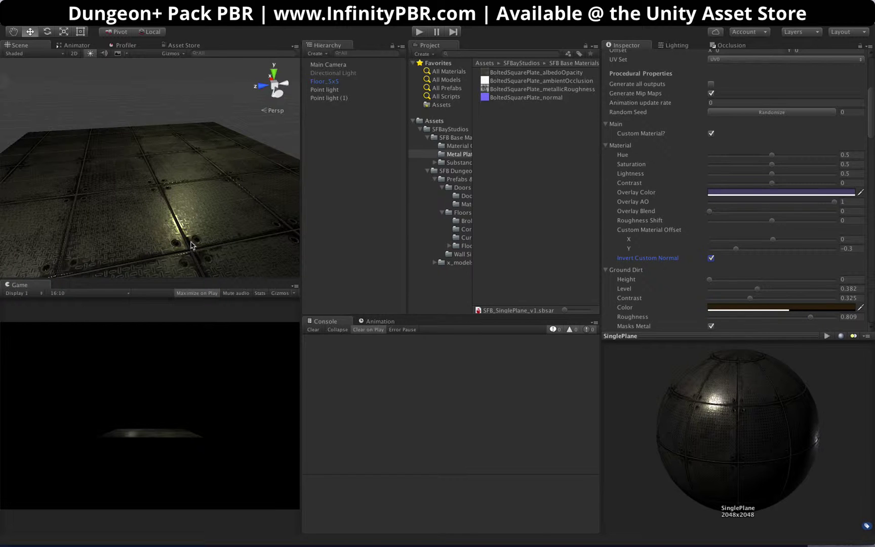
{"action": "left_click_drag", "start_coordinate": [172, 213], "coordinate": [251, 194], "text": "alt"}
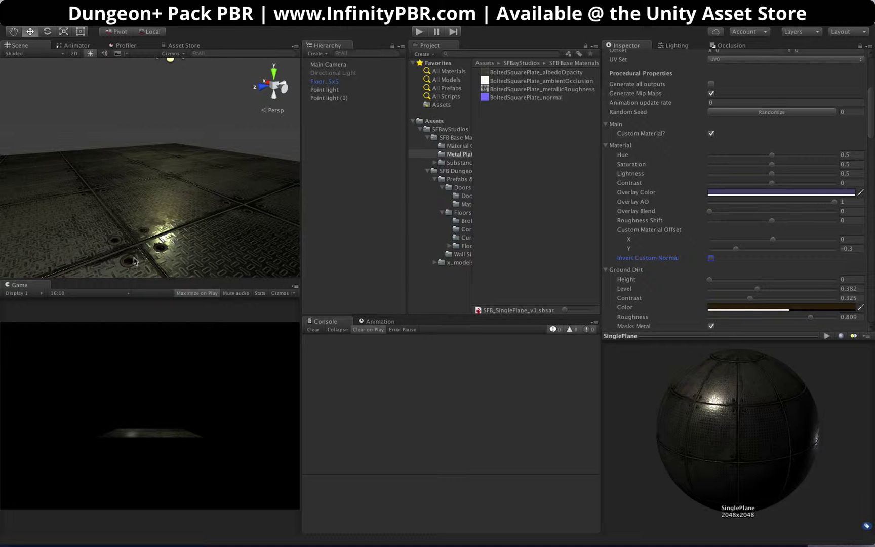
{"action": "left_click_drag", "start_coordinate": [217, 252], "coordinate": [455, 223], "text": "alt"}
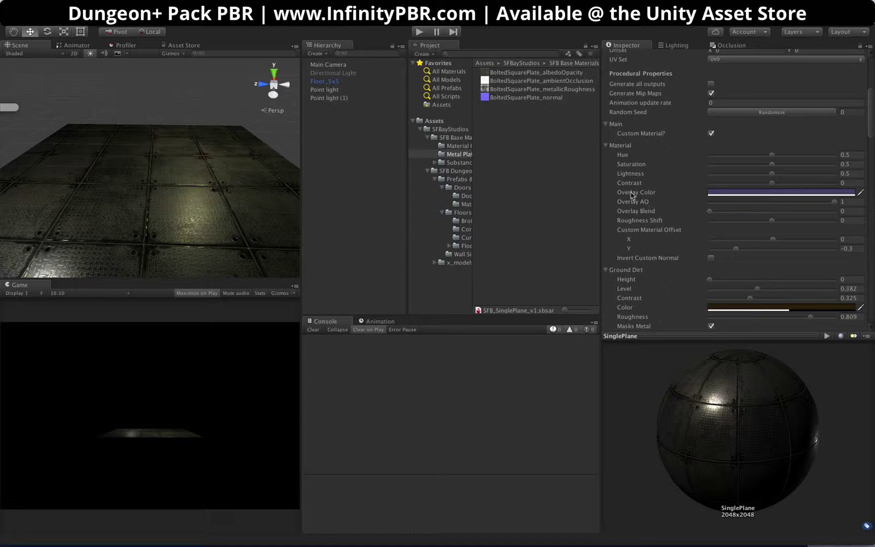
- Set the SFX Water Level slider to about 0.517
{"action": "left_click_drag", "start_coordinate": [127, 189], "coordinate": [203, 190], "text": "alt"}
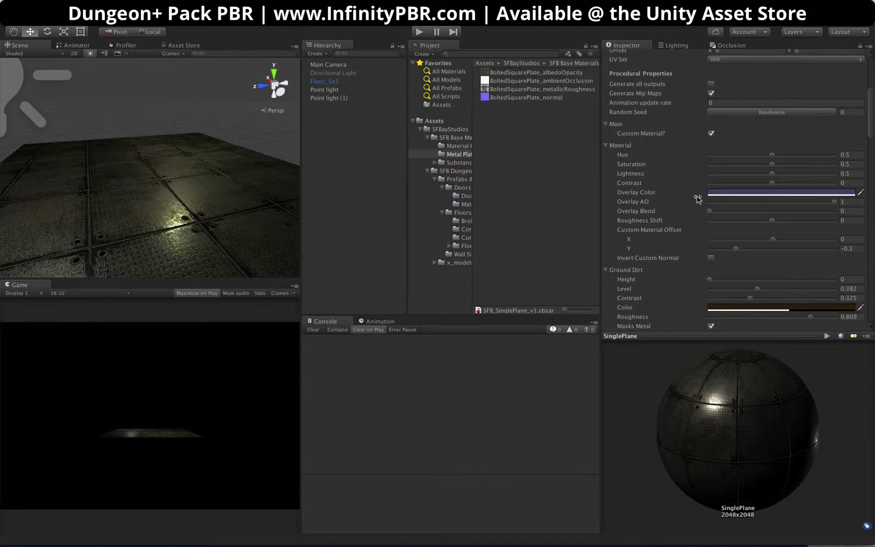
{"action": "scroll", "coordinate": [698, 199], "scroll_direction": "down", "scroll_amount": 5}
{"action": "scroll", "coordinate": [722, 92], "scroll_direction": "down", "scroll_amount": 10}
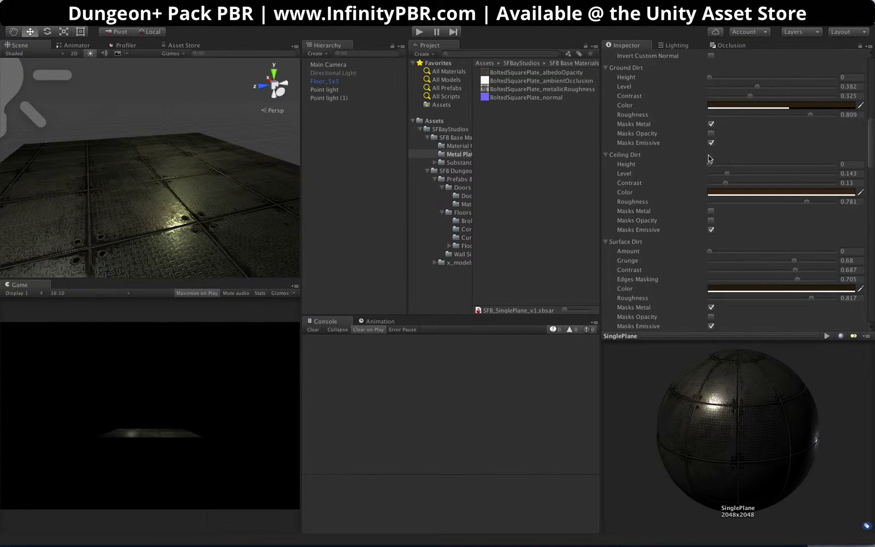
{"action": "scroll", "coordinate": [699, 167], "scroll_direction": "down", "scroll_amount": 9}
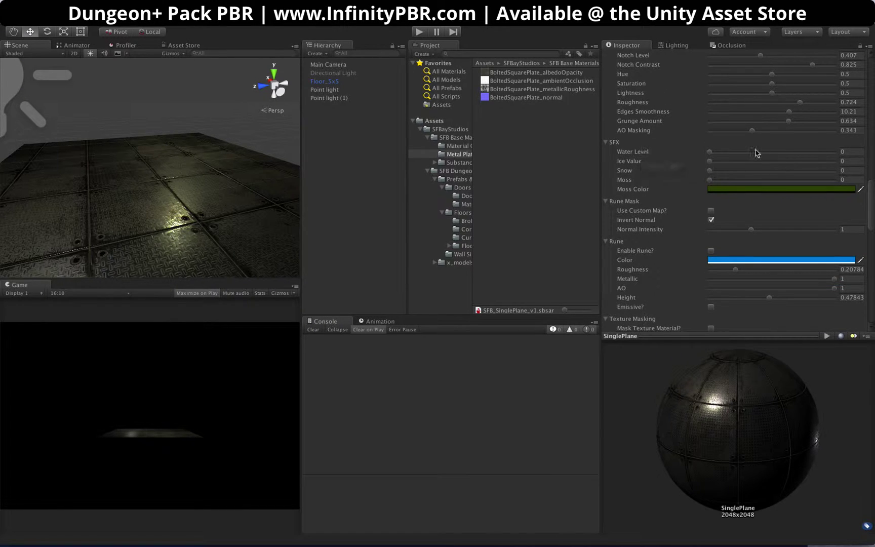
{"action": "left_click_drag", "start_coordinate": [759, 152], "coordinate": [774, 155]}
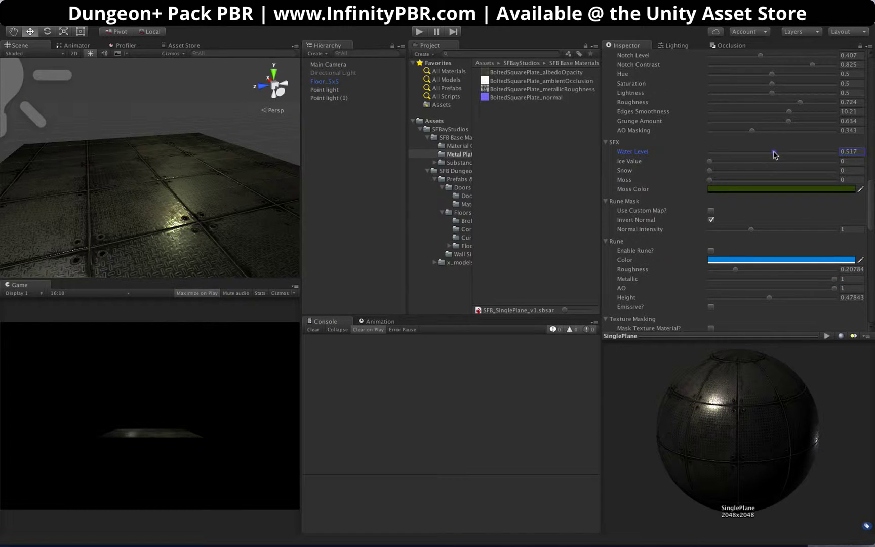